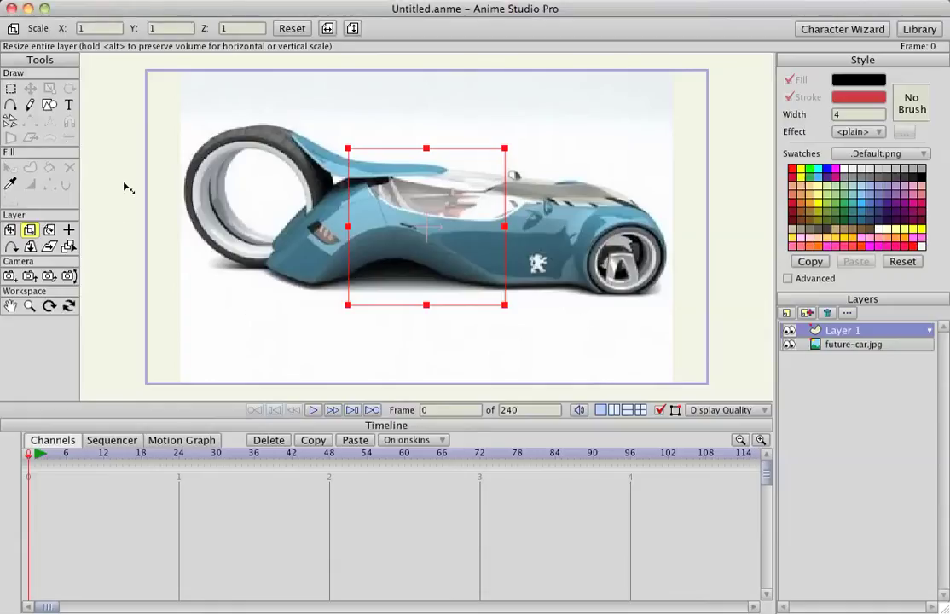
Draw an unfilled, stroked rectangle around the whole car on Layer 1.
click(48, 105)
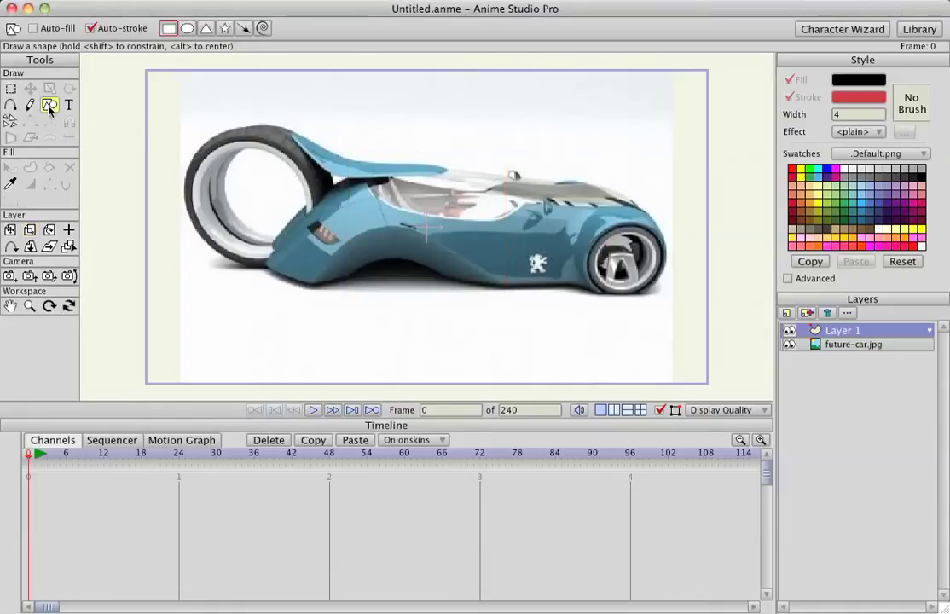
click(833, 348)
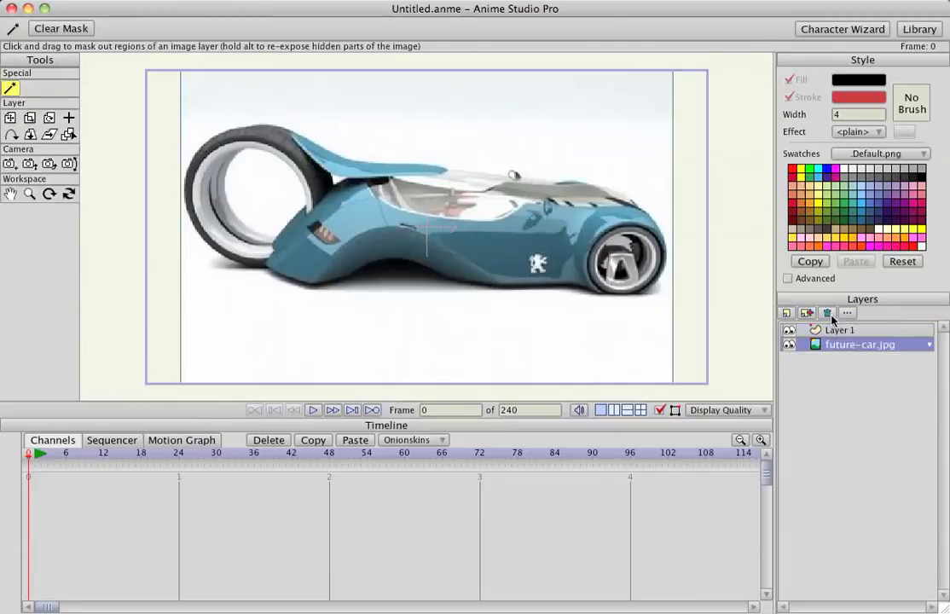
click(843, 333)
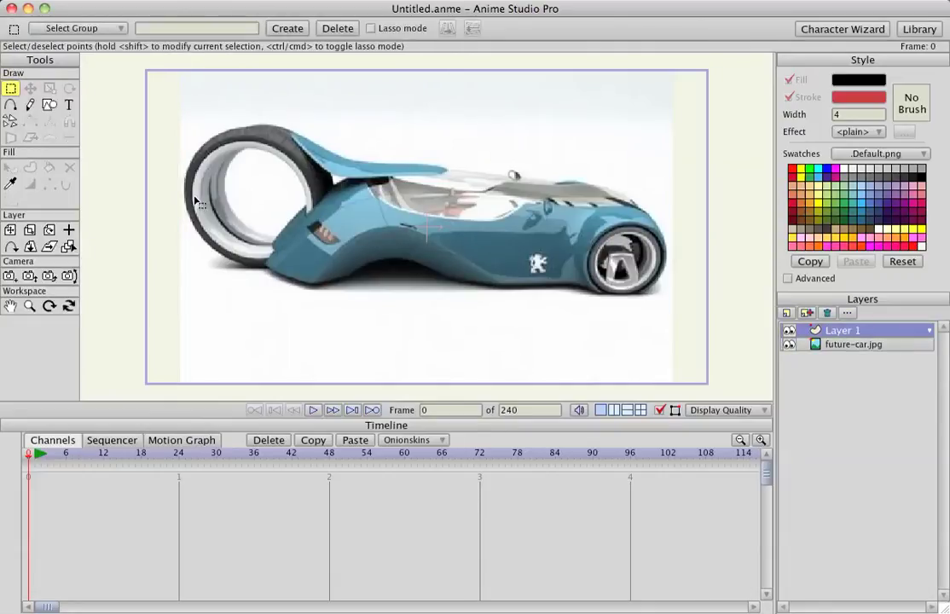
click(51, 104)
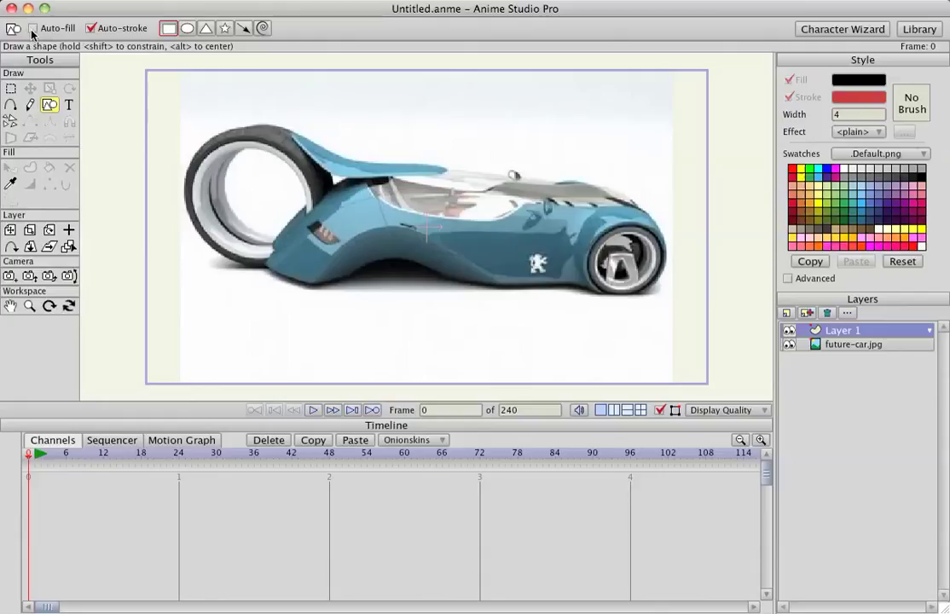
mouse_move(177, 122)
mouse_down()
mouse_move(594, 312)
mouse_move(663, 302)
mouse_up()
scroll(658, 298, up, 5)
scroll(657, 297, down, 5)
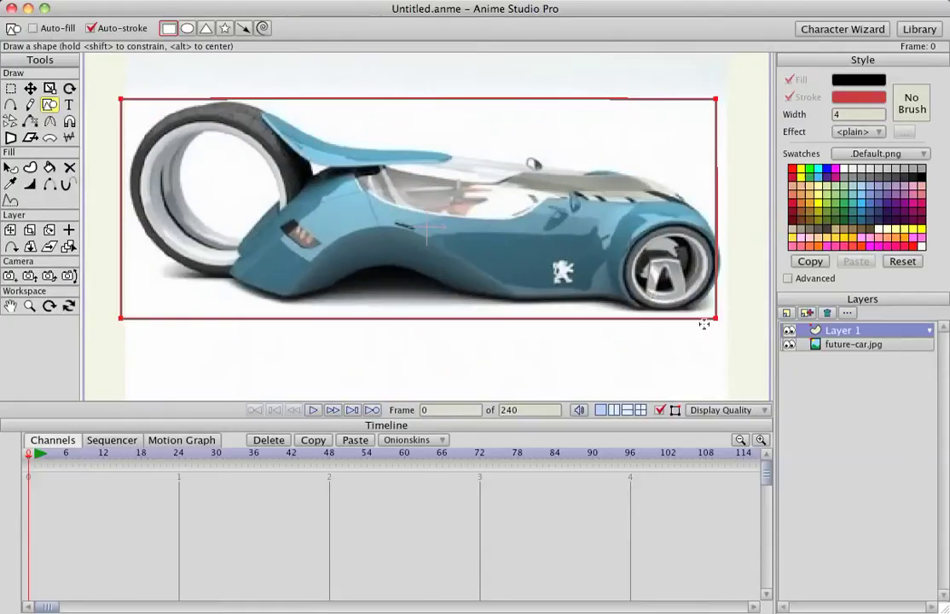
Move the rectangle's corner points onto the car's outline at the rear wheel, rear underside and front wheel.
key(t)
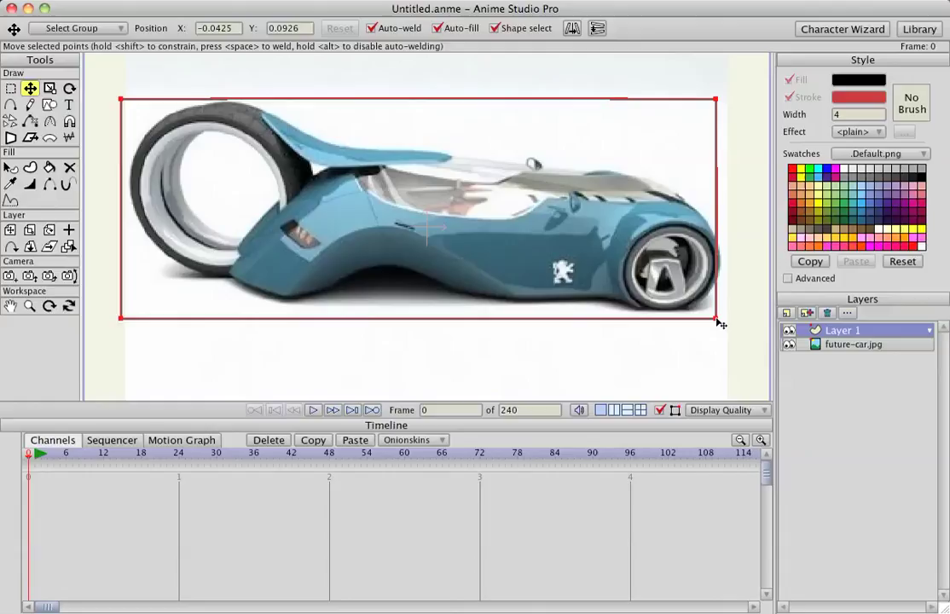
drag(719, 321, 706, 309)
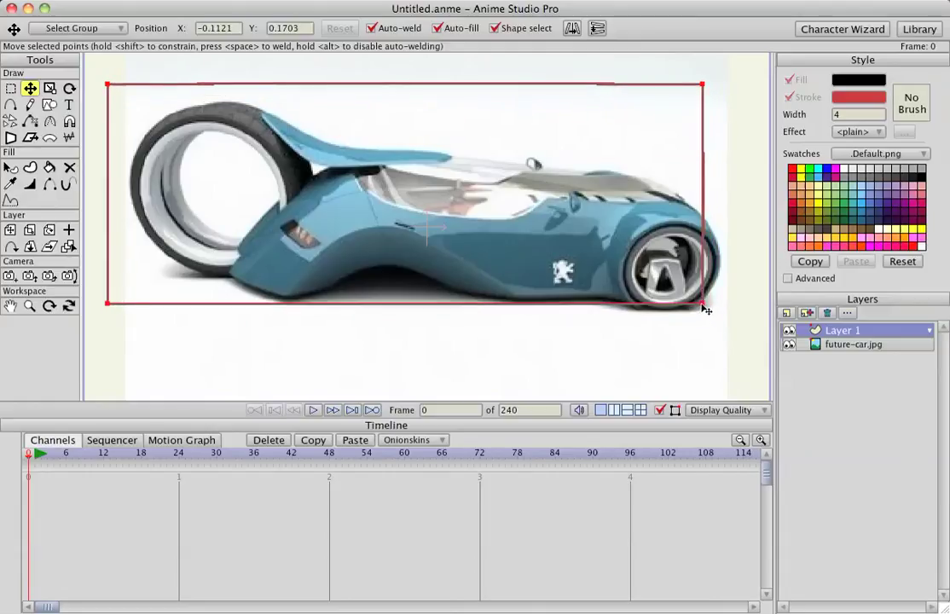
drag(108, 304, 230, 277)
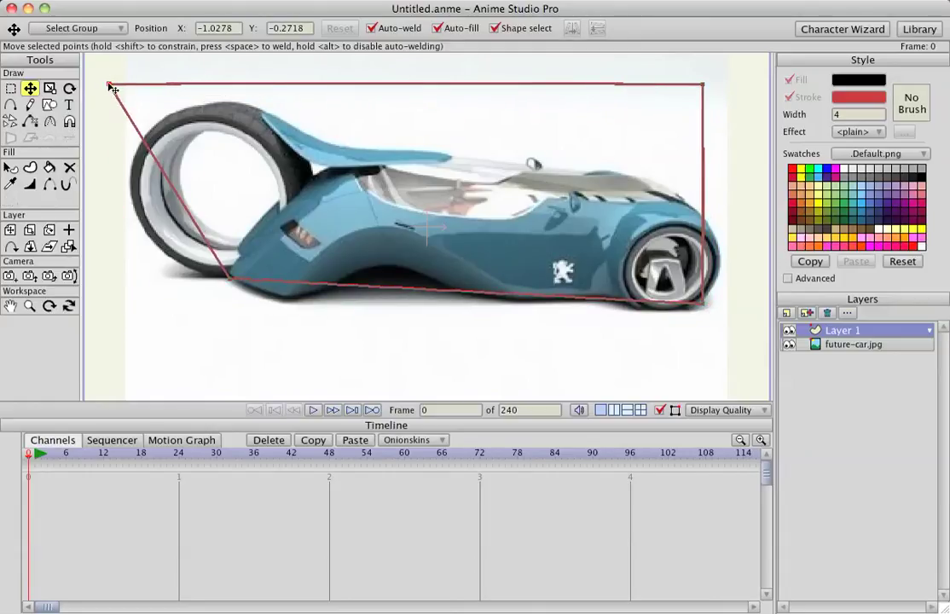
drag(107, 85, 166, 113)
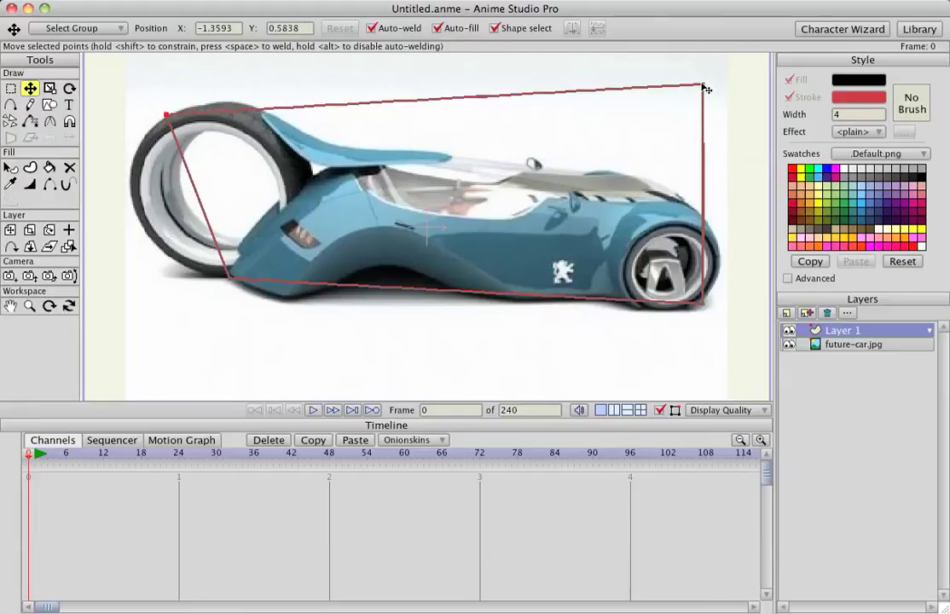
drag(703, 85, 719, 247)
Add points to the outline's bottom edge and pull them onto the car's underside from the front wheel to the rear body.
key(a)
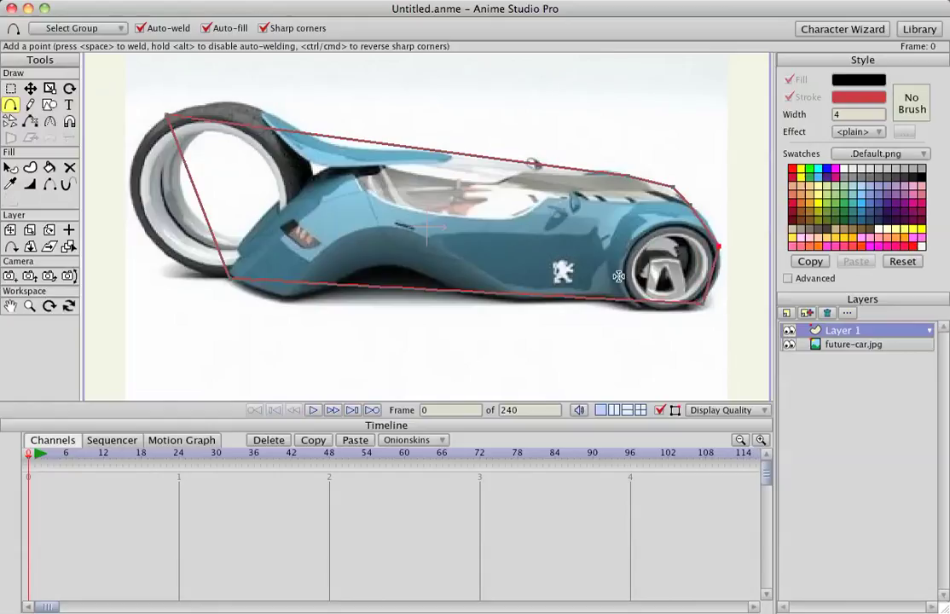
drag(635, 299, 614, 299)
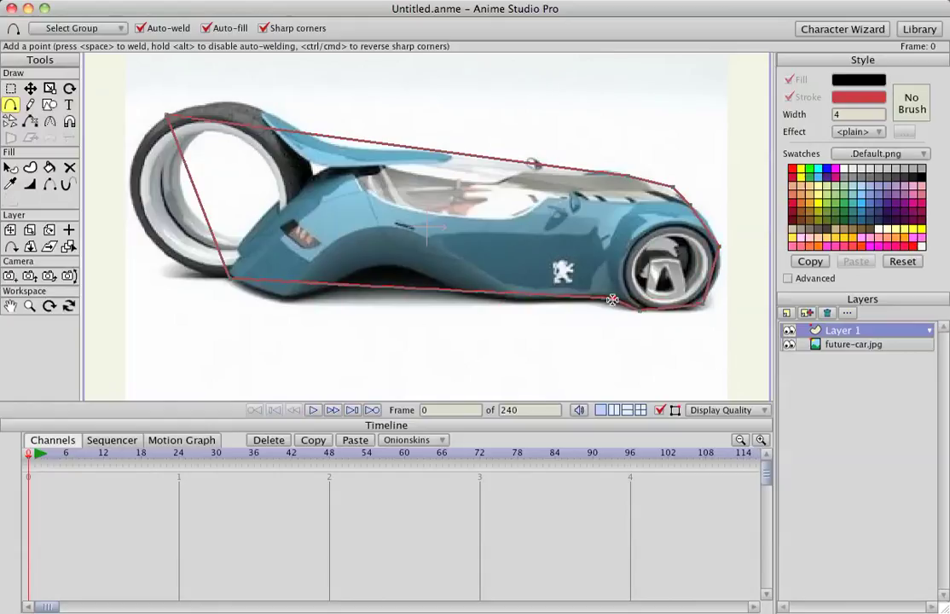
drag(527, 295, 524, 301)
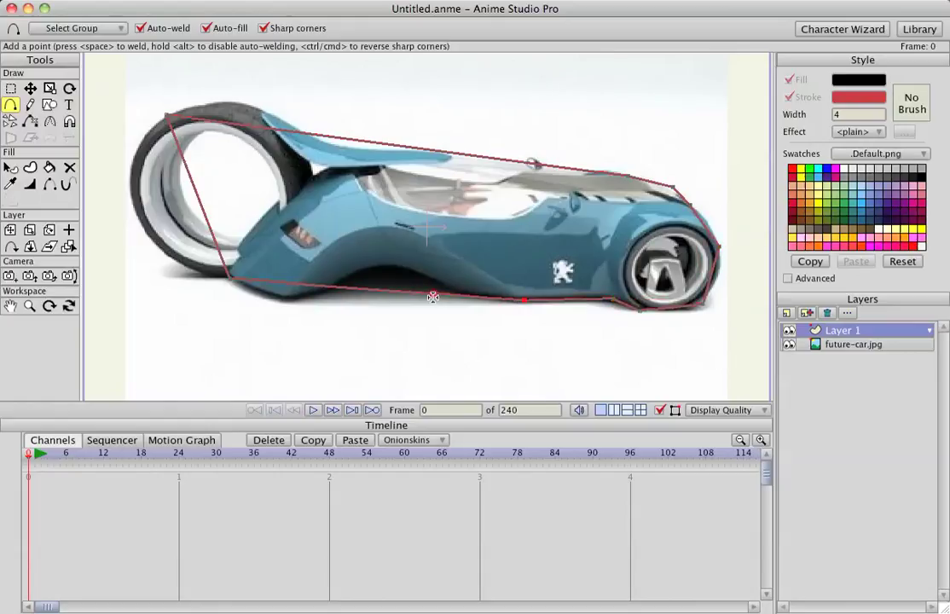
drag(432, 291, 384, 263)
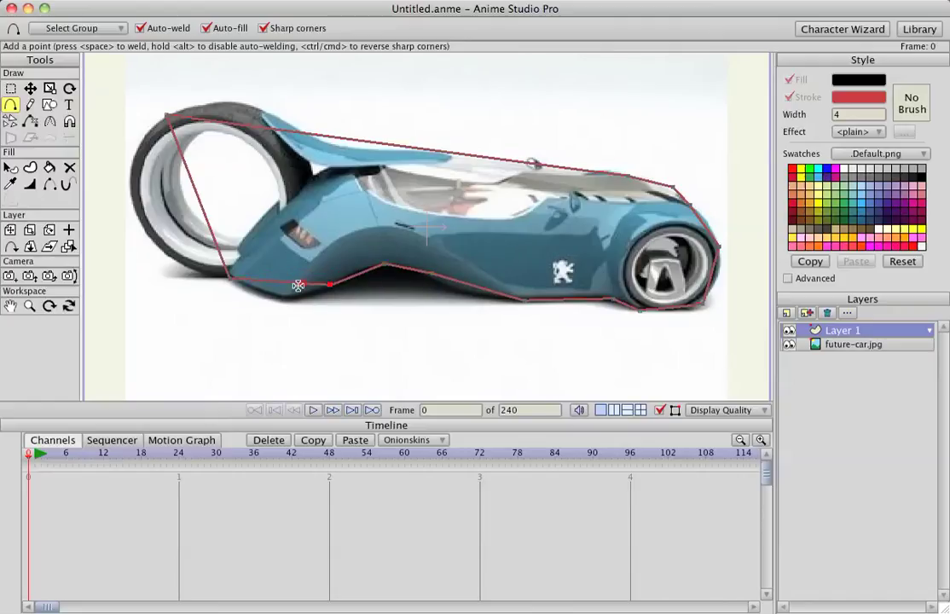
drag(290, 272, 282, 299)
Add points around the rear wheel's outer edge and along the car's top to the hood, following the mirror.
drag(213, 237, 167, 257)
drag(168, 189, 126, 184)
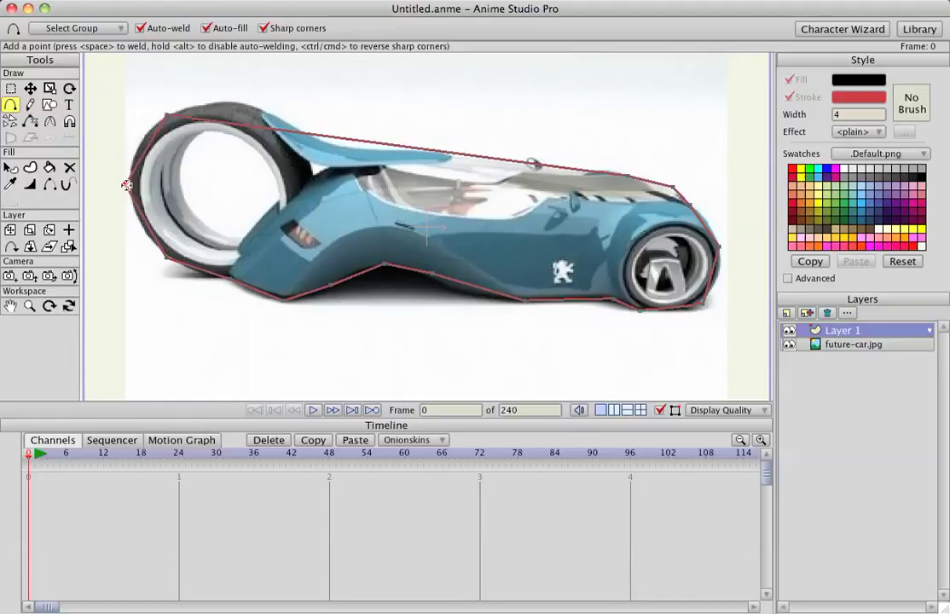
drag(220, 121, 329, 146)
mouse_move(386, 150)
mouse_down()
mouse_move(456, 157)
mouse_move(507, 141)
mouse_move(519, 164)
mouse_move(538, 160)
mouse_move(582, 175)
mouse_move(598, 169)
mouse_up()
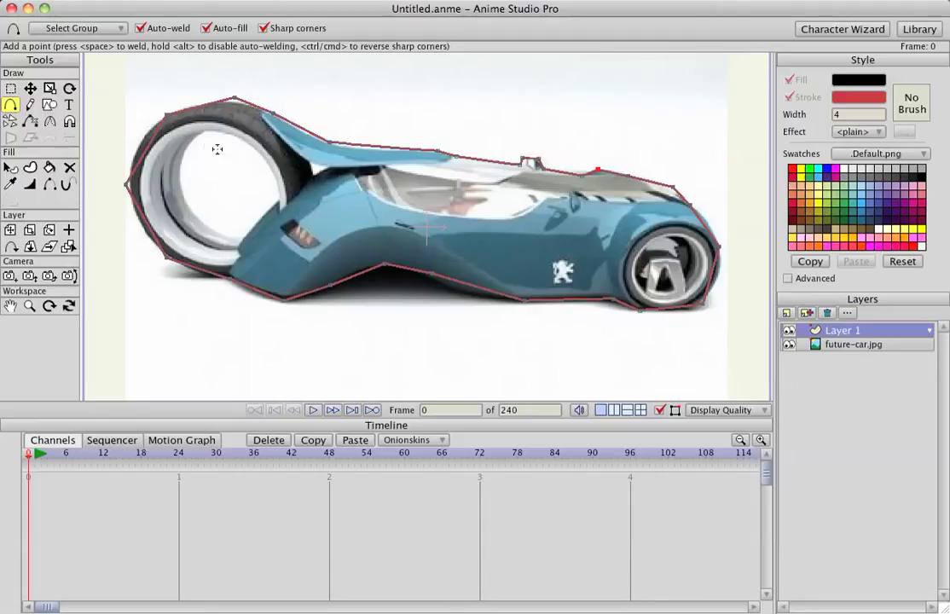
Draw a second rectangle inside the rear wheel's opening and move its lower corners onto the edge of the blue bodywork.
key(r)
drag(186, 146, 270, 213)
scroll(250, 210, up, 5)
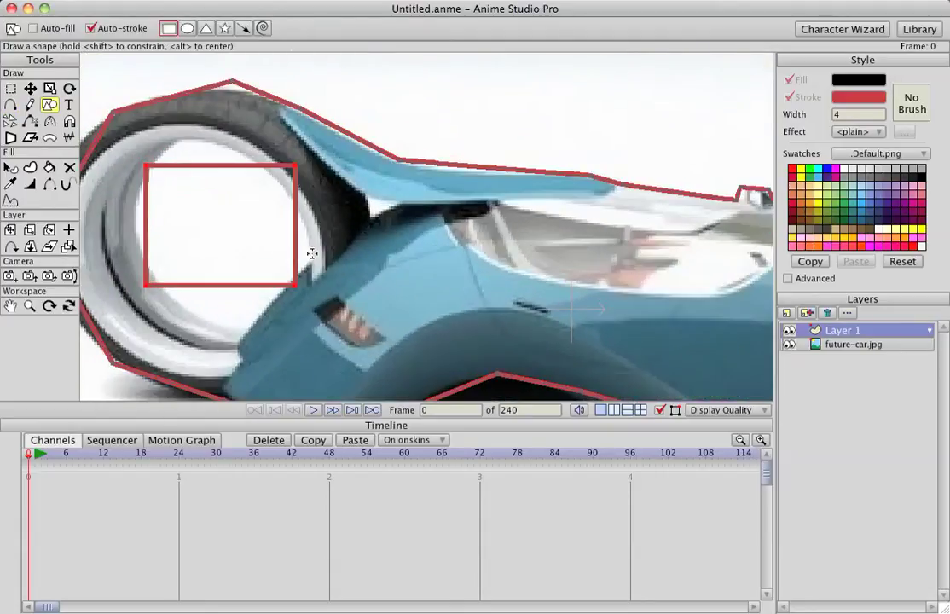
key(t)
drag(298, 287, 312, 263)
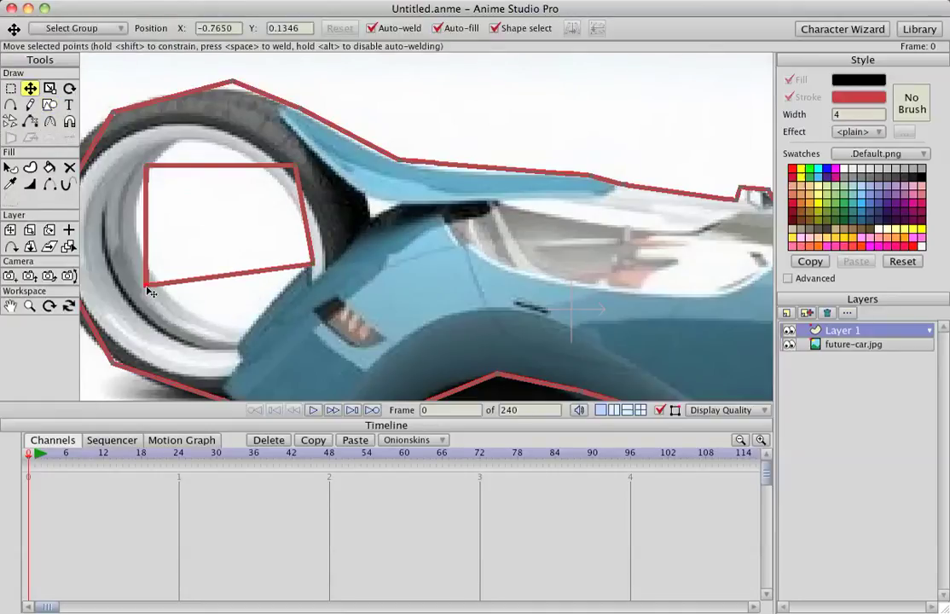
drag(147, 286, 239, 332)
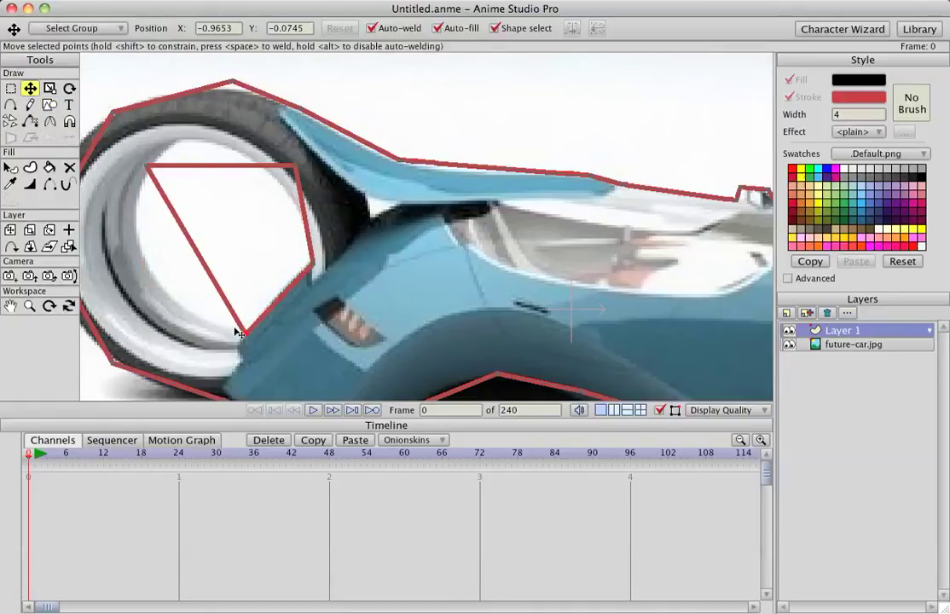
Add points to the inner shape and reposition its upper-right corner to follow the edge of the wheel opening.
key(a)
drag(195, 258, 151, 280)
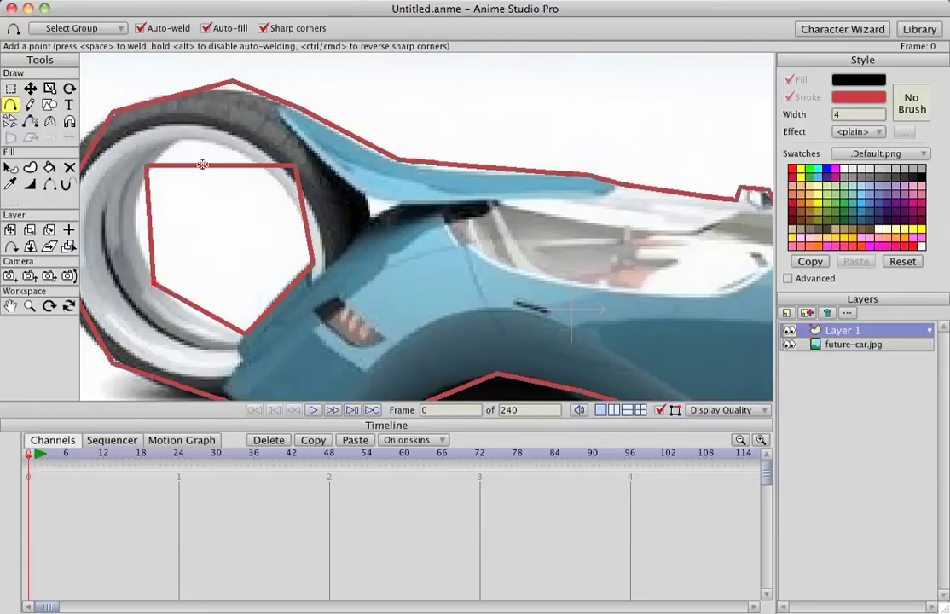
drag(203, 167, 191, 139)
key(t)
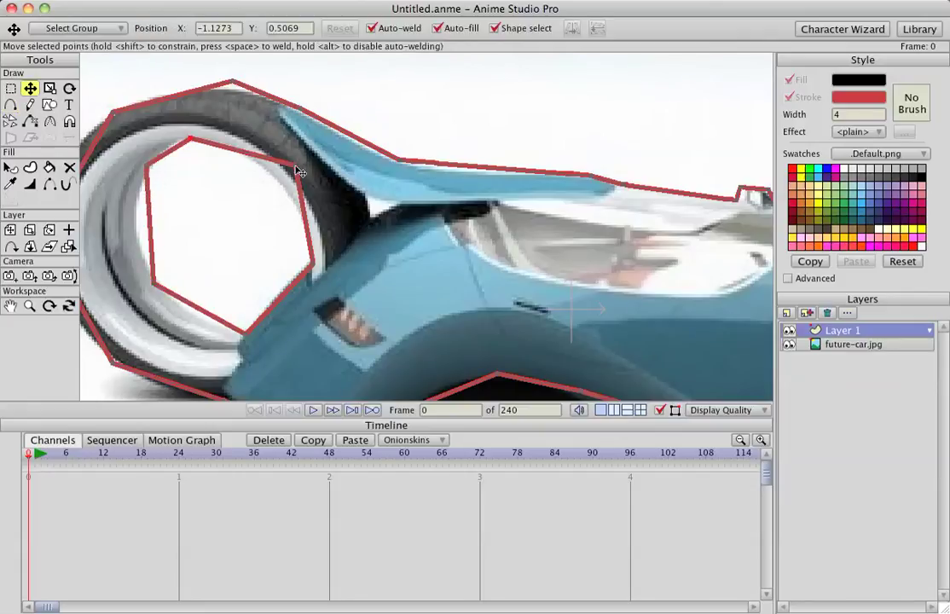
drag(295, 167, 280, 179)
key(a)
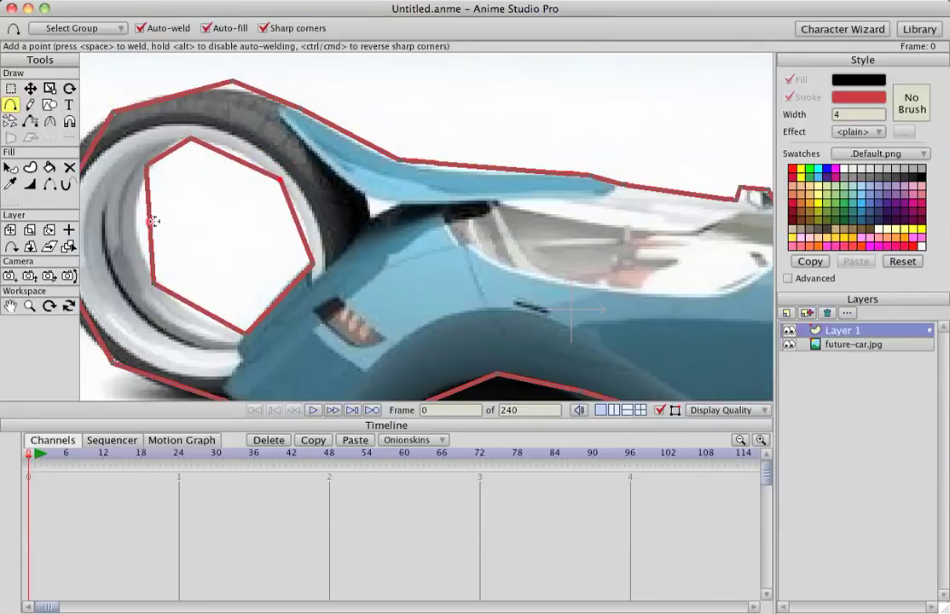
drag(151, 219, 134, 222)
key(t)
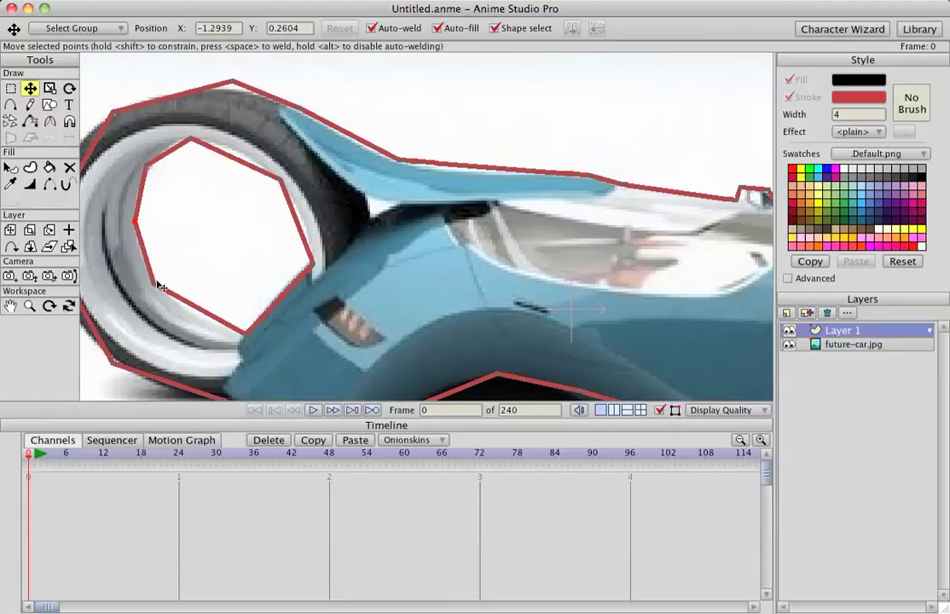
Round the inner shape's lower-left, top, upper-right and upper-left points with the Curvature tool to match the wheel opening.
click(155, 283)
key(c)
drag(156, 285, 320, 275)
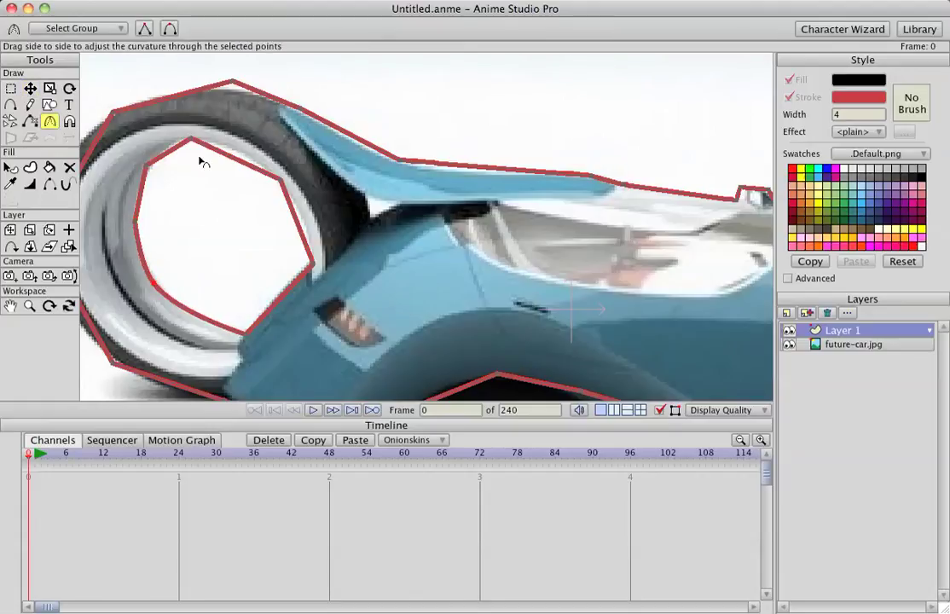
drag(192, 141, 474, 164)
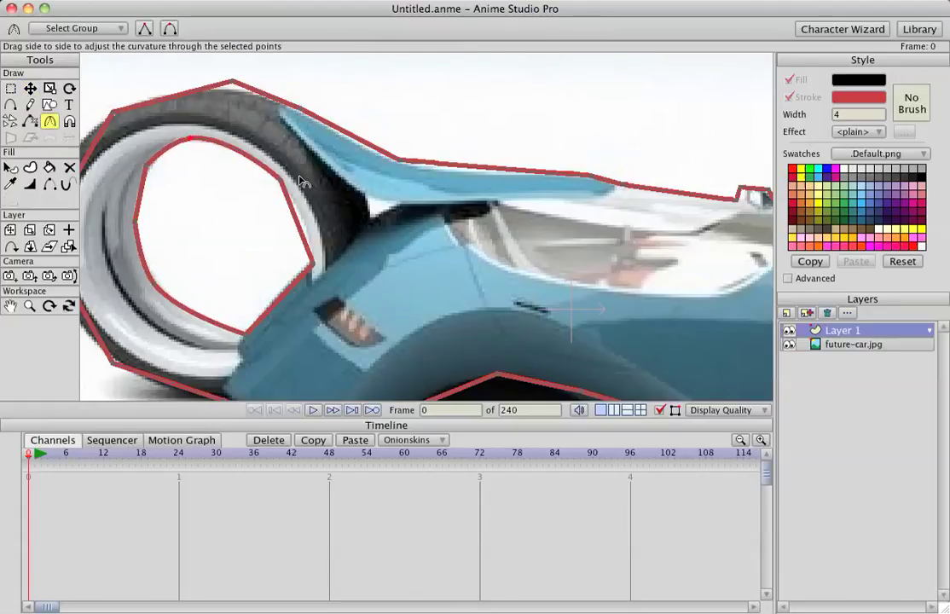
drag(282, 180, 449, 194)
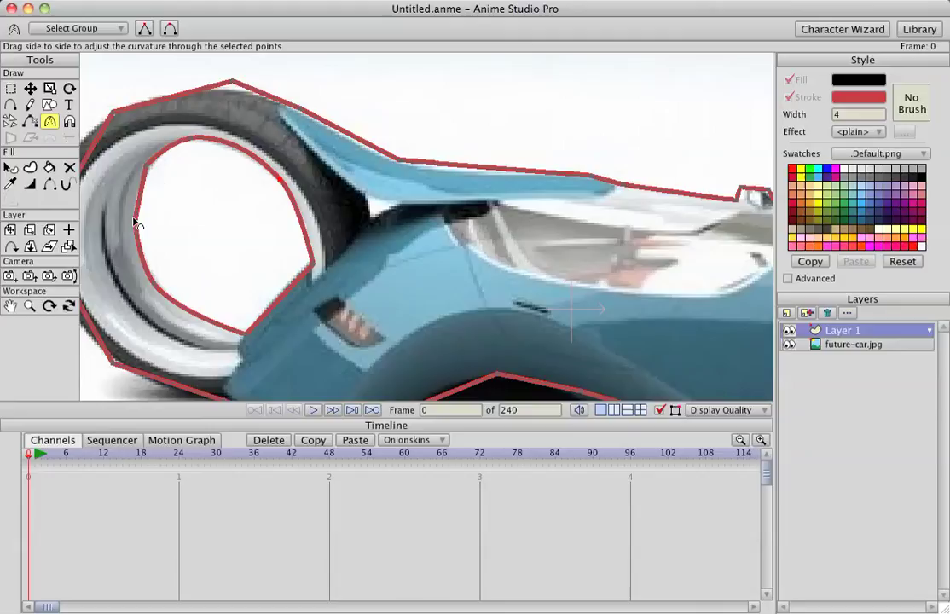
drag(153, 170, 355, 181)
Move the outline's rearmost point closer to the rear tire and curve it to follow the tire's edge.
drag(226, 155, 242, 188)
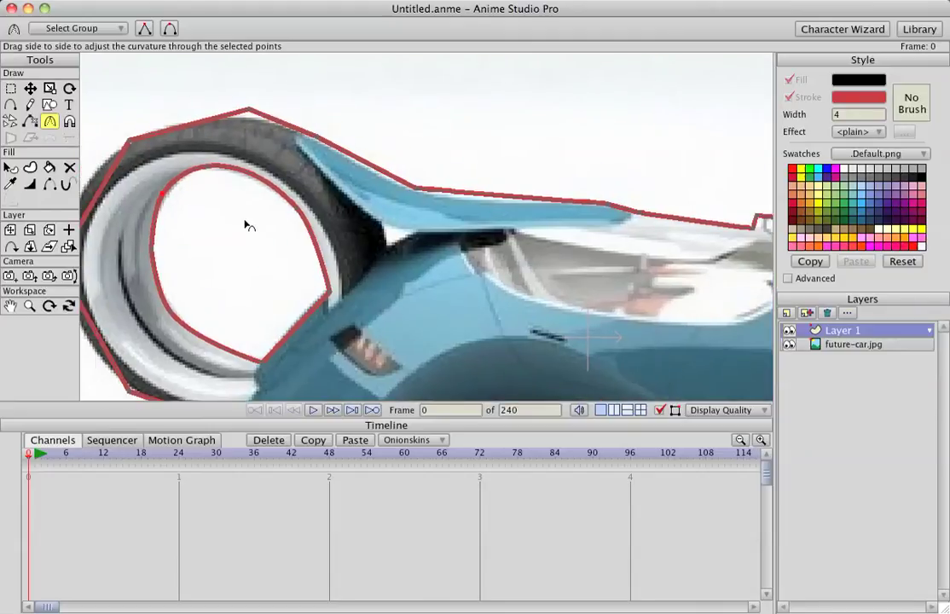
scroll(248, 224, down, 6)
scroll(250, 227, up, 3)
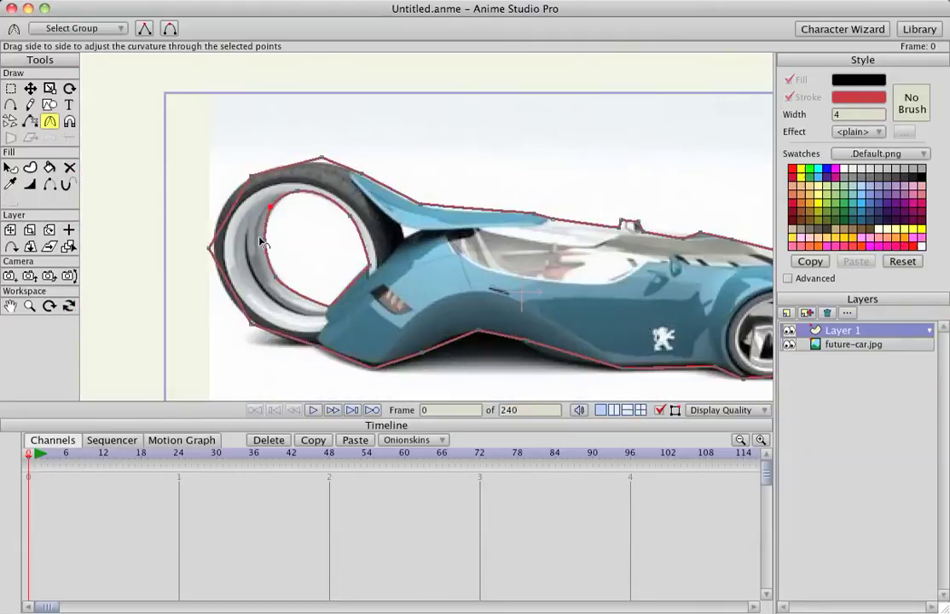
key(t)
scroll(209, 260, up, 3)
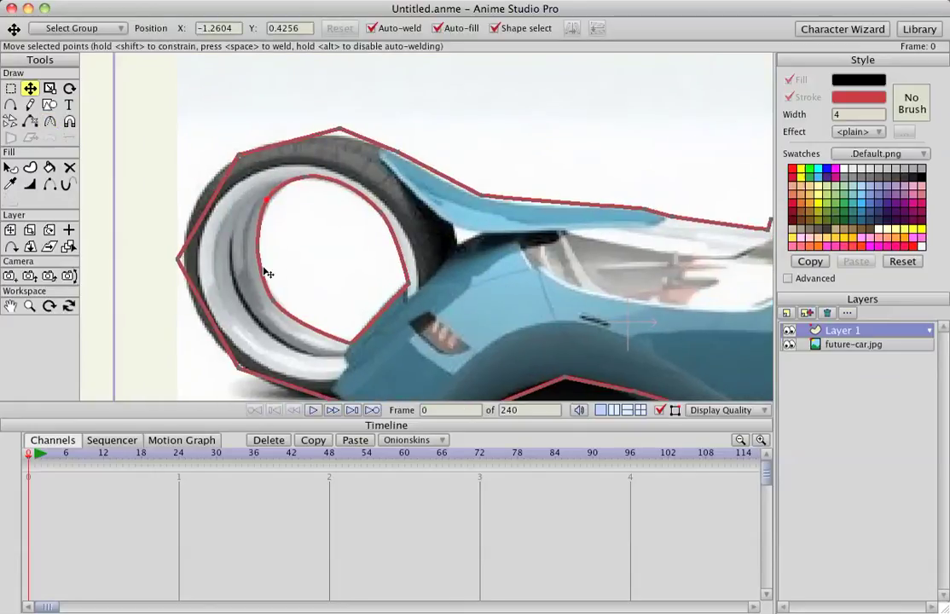
drag(177, 260, 525, 288)
key(c)
key(t)
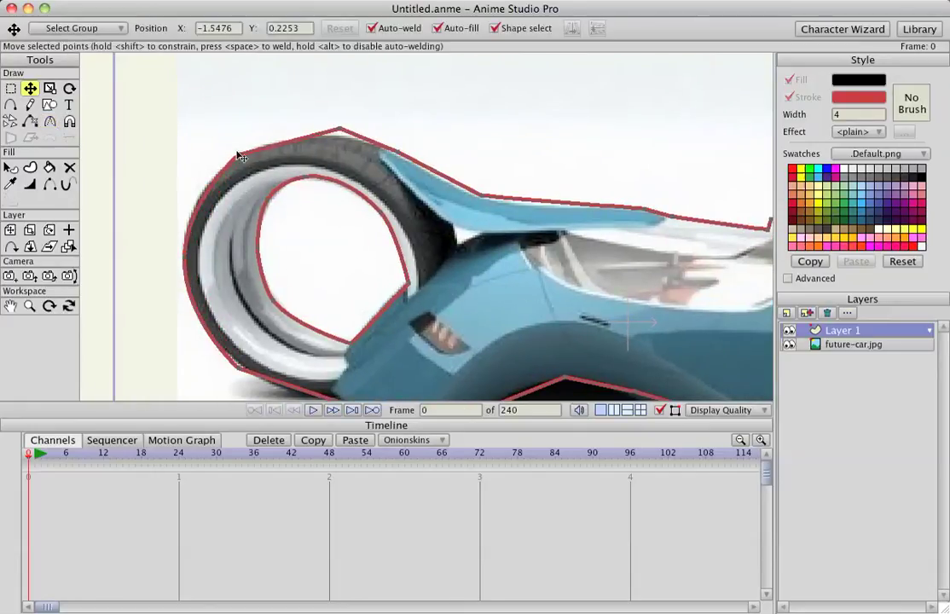
Reposition the outline points at the top of the rear tire, then add and curve a point along its upper edge.
click(240, 156)
drag(339, 127, 353, 144)
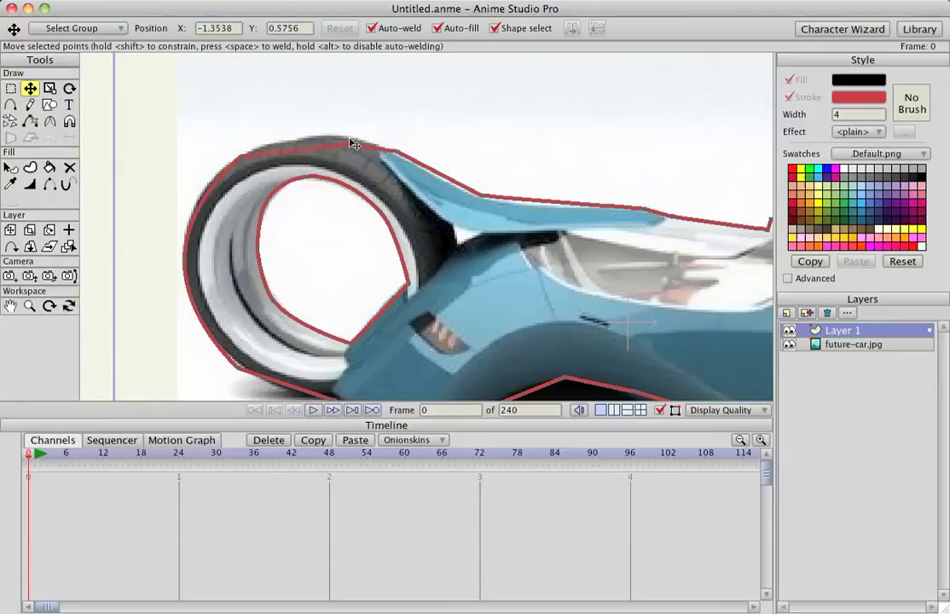
key(a)
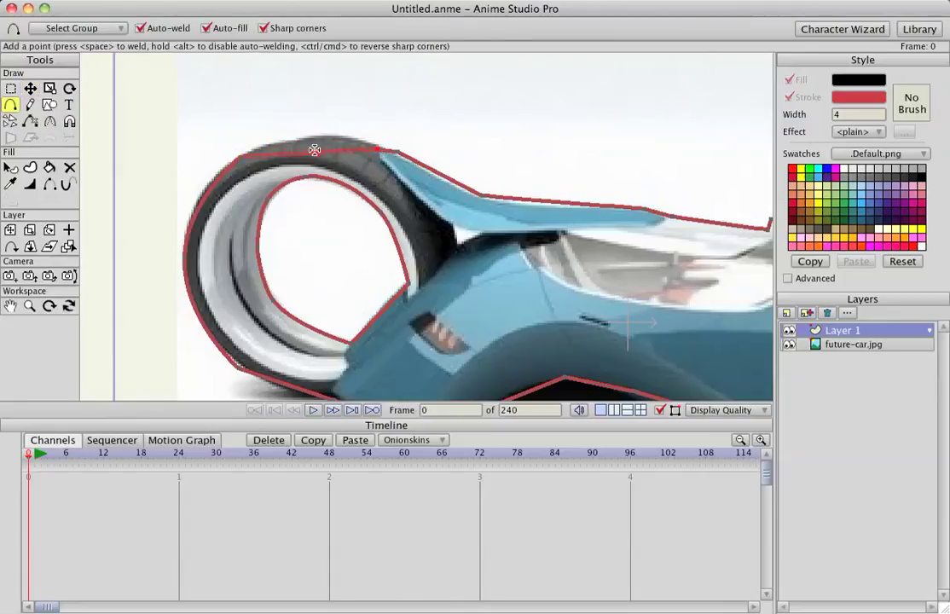
drag(314, 154, 767, 205)
key(c)
key(t)
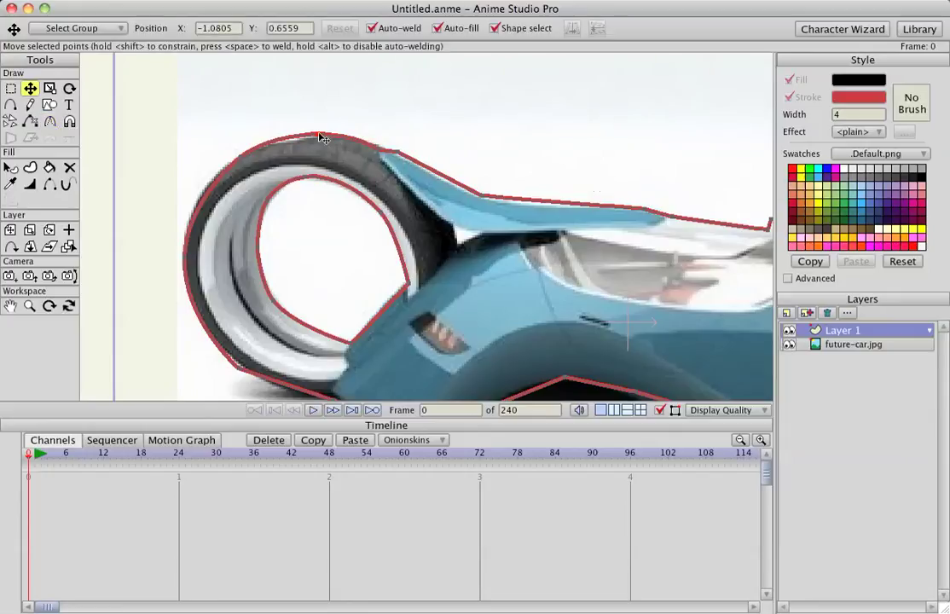
drag(322, 138, 323, 141)
Curve the outline point at the dip of the blue rear wing and nudge it onto the wing's edge.
key(c)
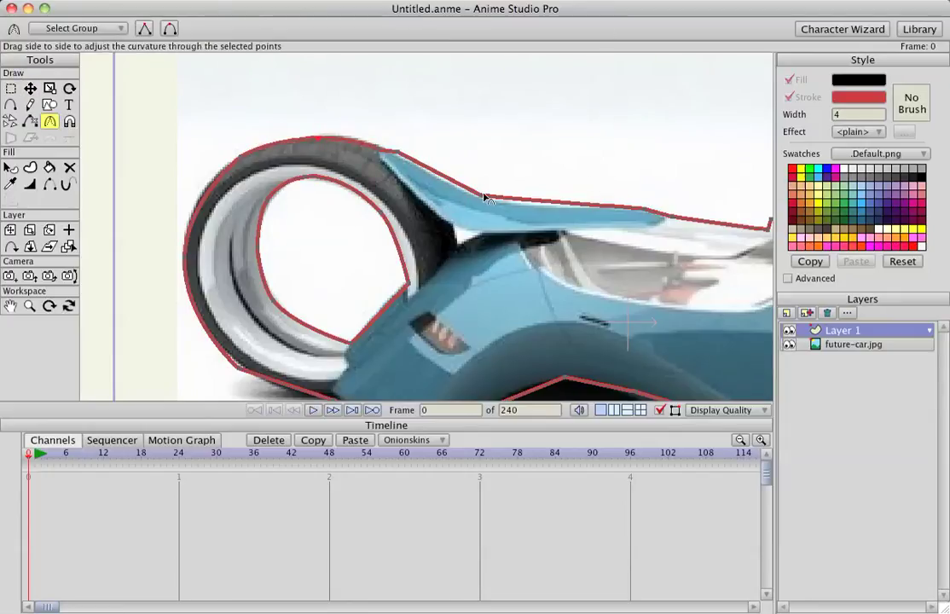
drag(482, 196, 678, 210)
key(t)
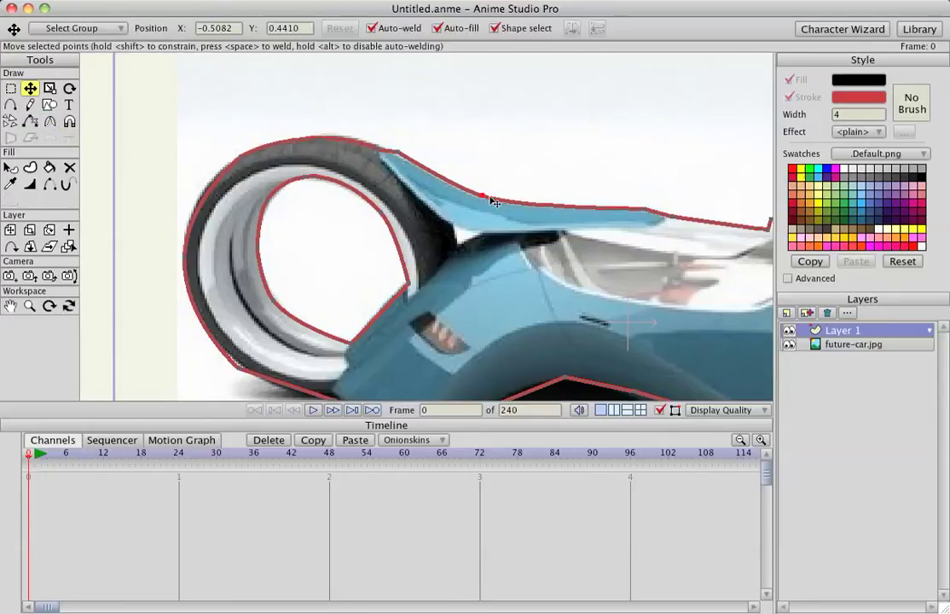
drag(482, 197, 480, 199)
drag(559, 235, 390, 238)
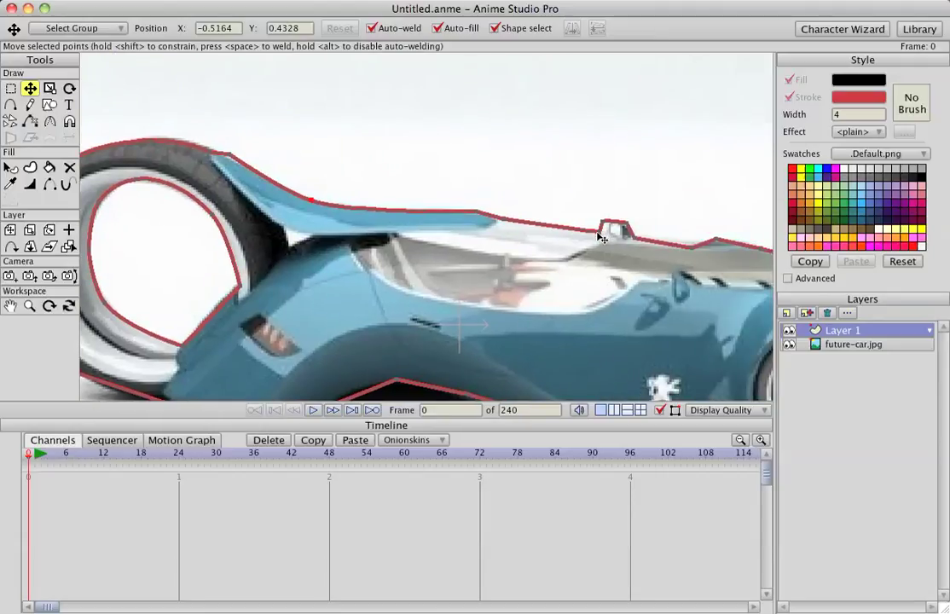
Nudge the outline point at the side mirror onto its edge, then adjust and curve the points at the small hood bump.
drag(606, 235, 624, 228)
drag(670, 256, 550, 253)
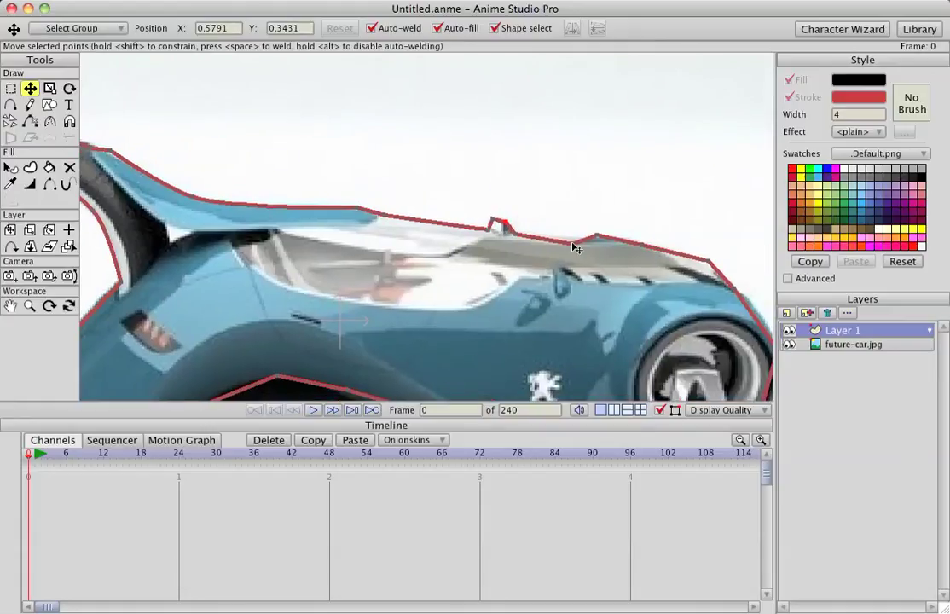
click(583, 242)
key(c)
drag(599, 237, 673, 245)
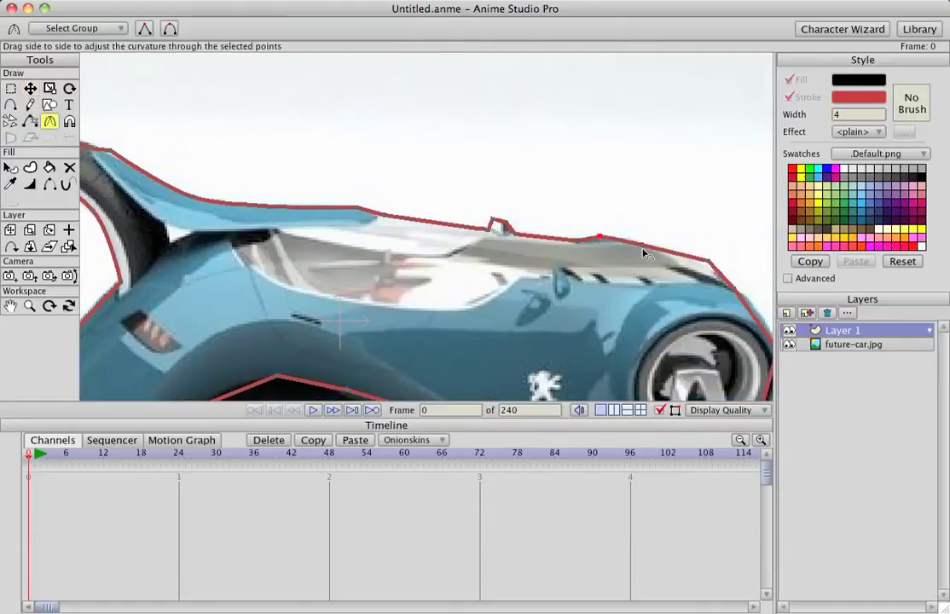
Move the outline point at the front of the hood onto the body edge, then curve it and the car's frontmost point.
key(t)
click(640, 245)
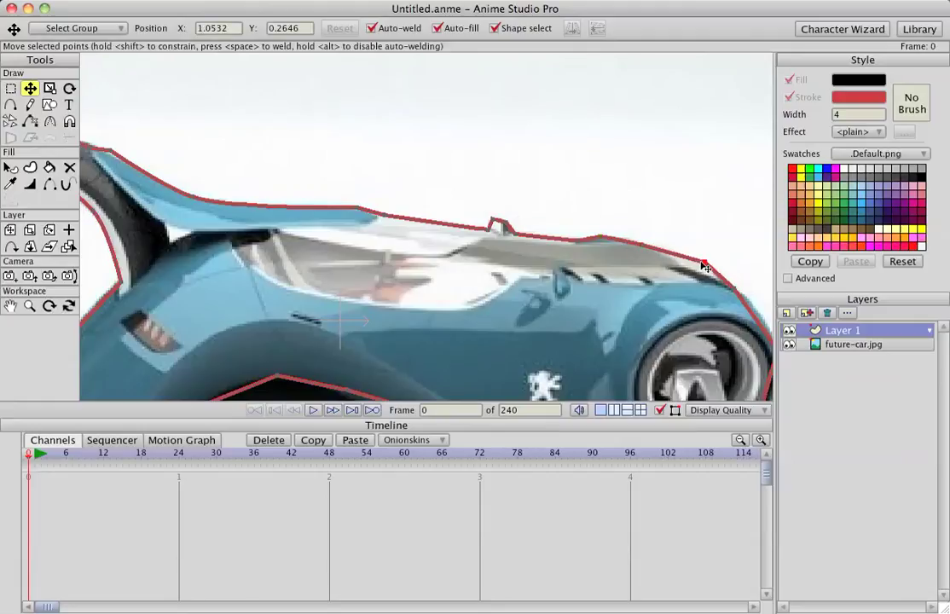
click(695, 257)
key(c)
drag(891, 280, 902, 282)
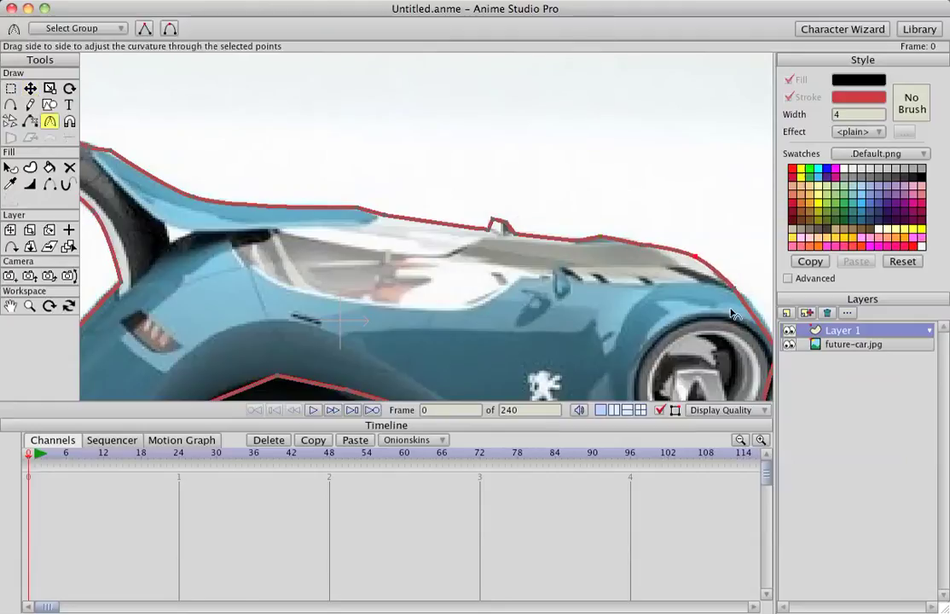
drag(736, 317, 611, 264)
drag(654, 303, 945, 305)
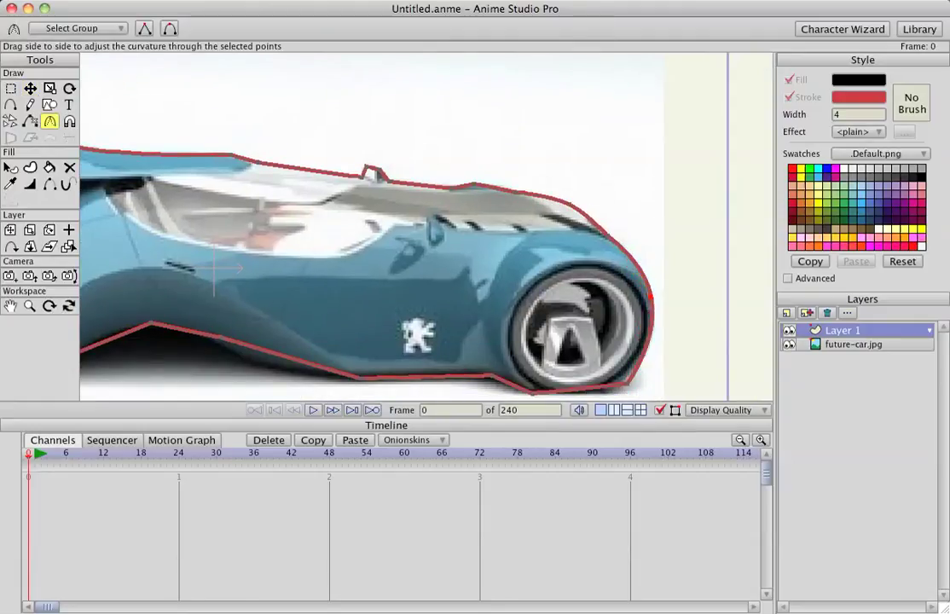
Reposition and curve the outline points under the front tire, then add a point along the tire's lower rear edge.
key(t)
click(626, 383)
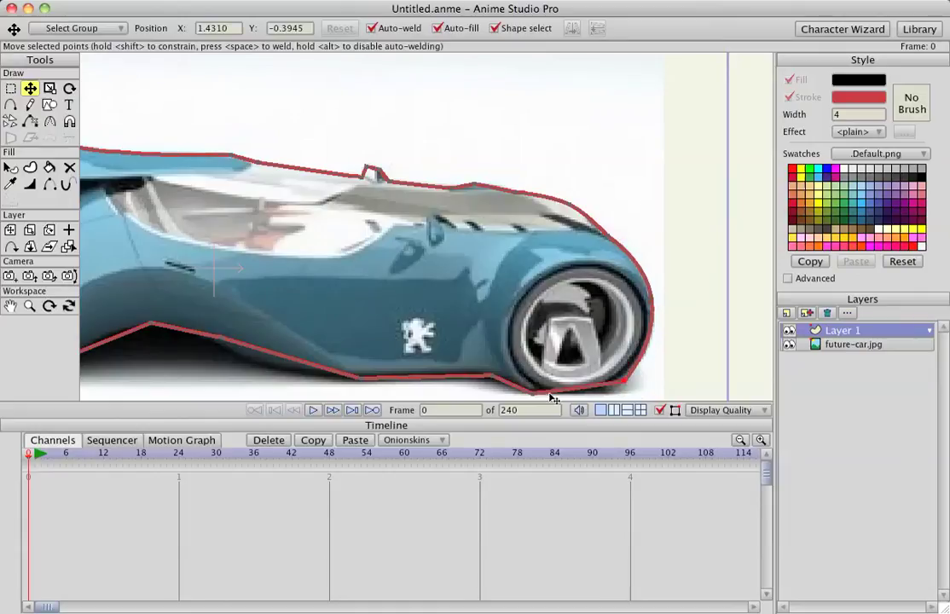
drag(528, 394, 589, 393)
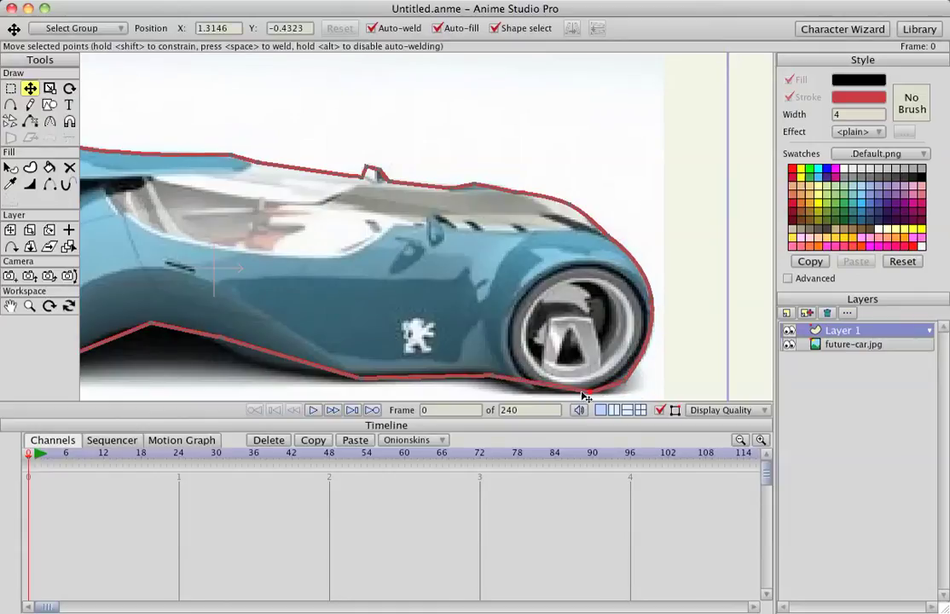
key(c)
key(a)
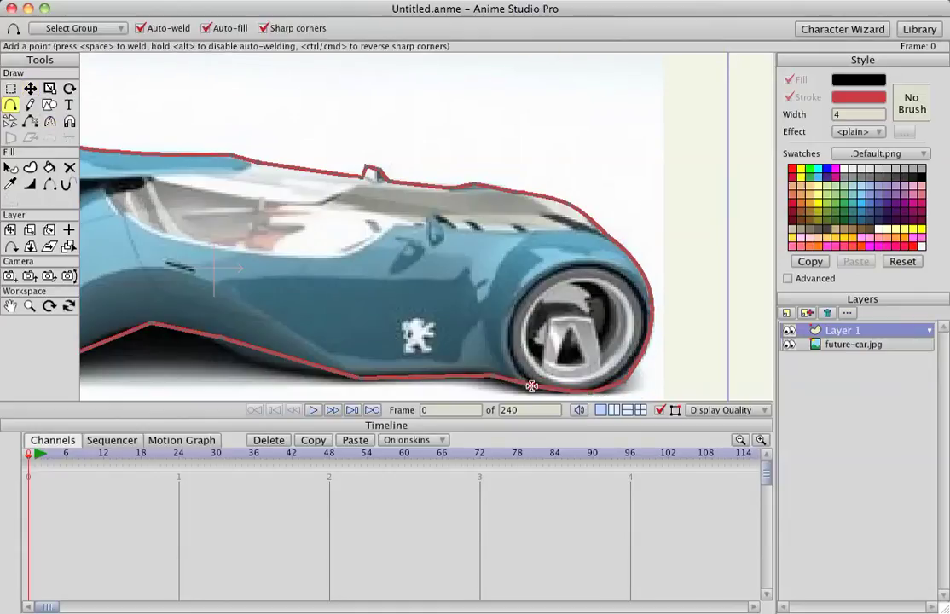
Move the outline points just behind the front tire and along the flat underbody onto the car's lower edge.
key(t)
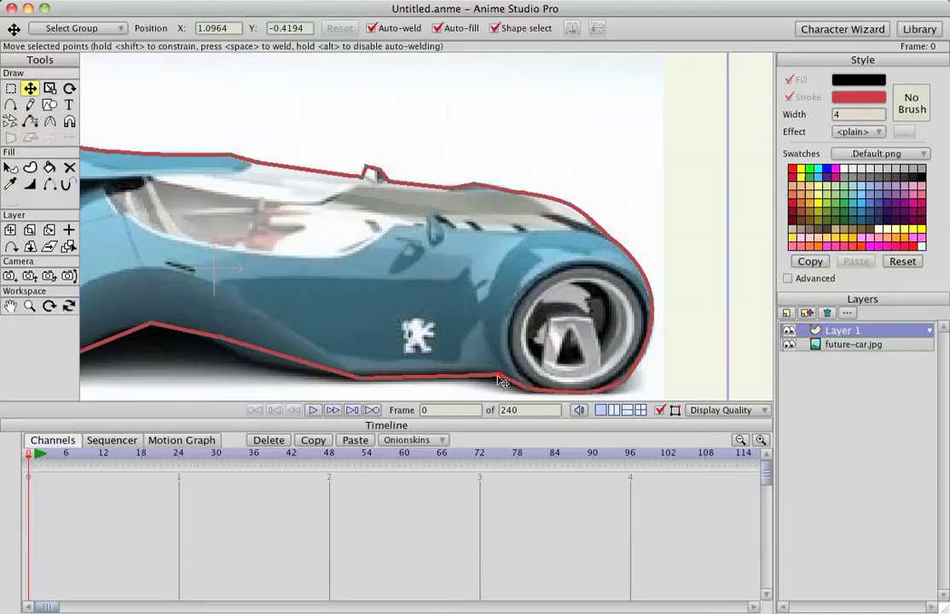
click(501, 378)
drag(362, 382, 356, 376)
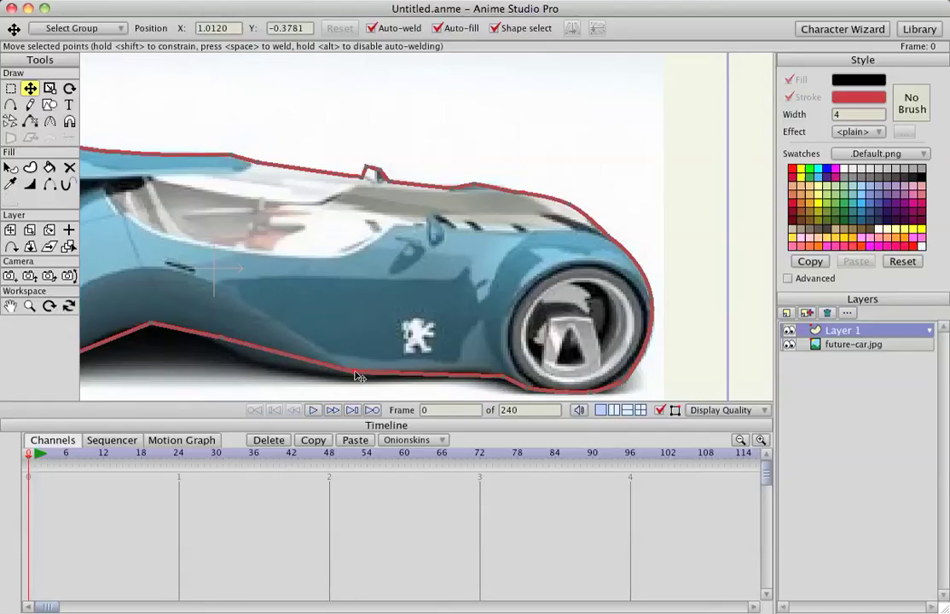
Add an outline point on the underbody slope behind the arch and curve it and the arch's top point to follow the body.
key(a)
click(262, 353)
drag(261, 353, 267, 363)
key(c)
drag(150, 322, 550, 348)
drag(148, 344, 453, 324)
Fit the points at the body's lower rear corner and tire junction, then add and curve a point under the rear tire.
key(t)
drag(307, 363, 235, 335)
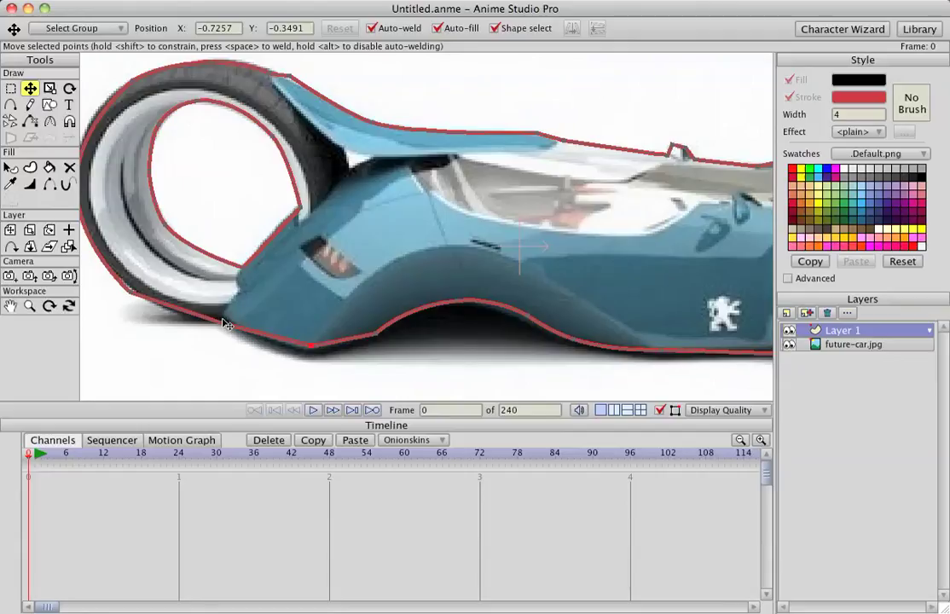
click(227, 321)
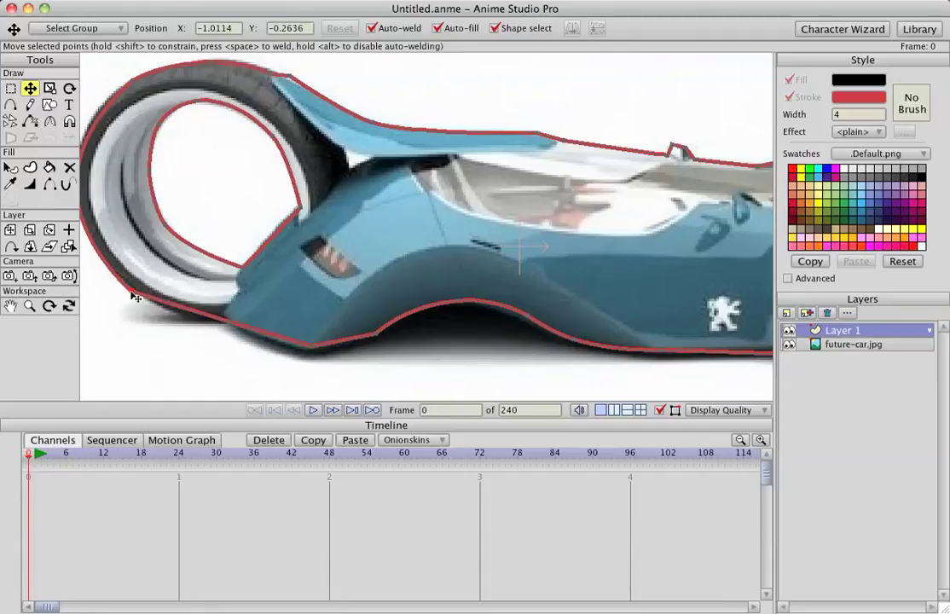
key(a)
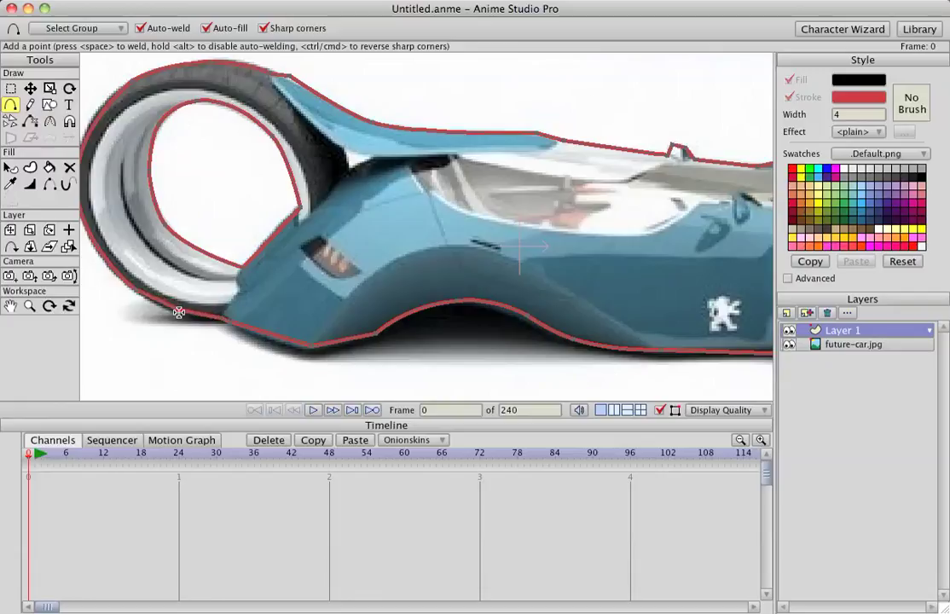
key(c)
Draw a small rectangle in the white gap between rear tire and wing, then delete one corner and fit the triangle to the gap.
key(r)
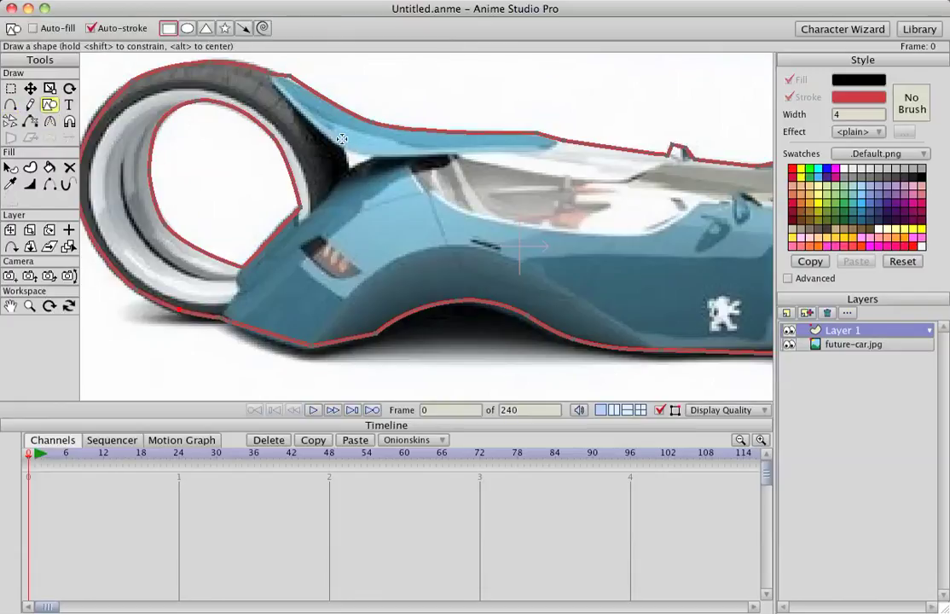
drag(342, 150, 372, 167)
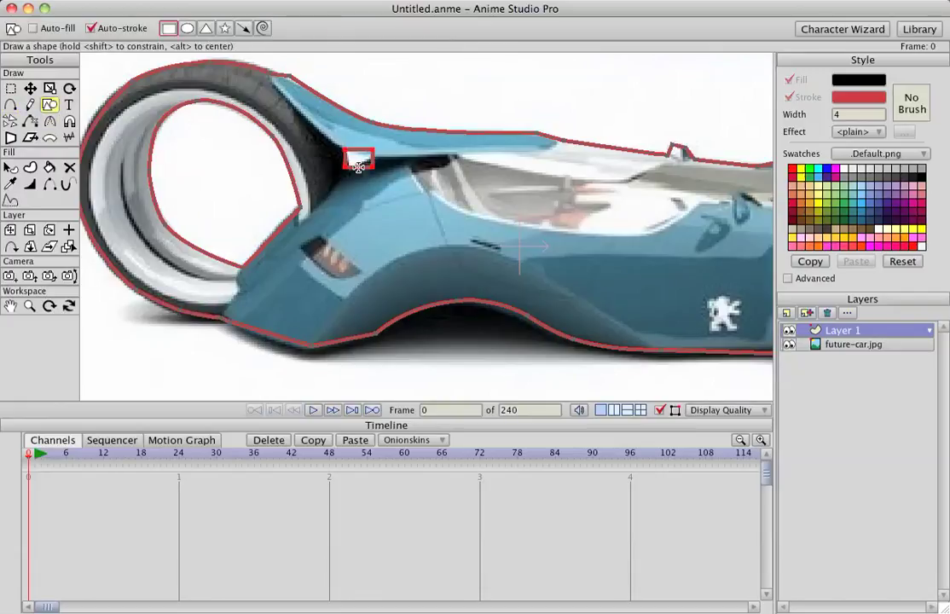
key(t)
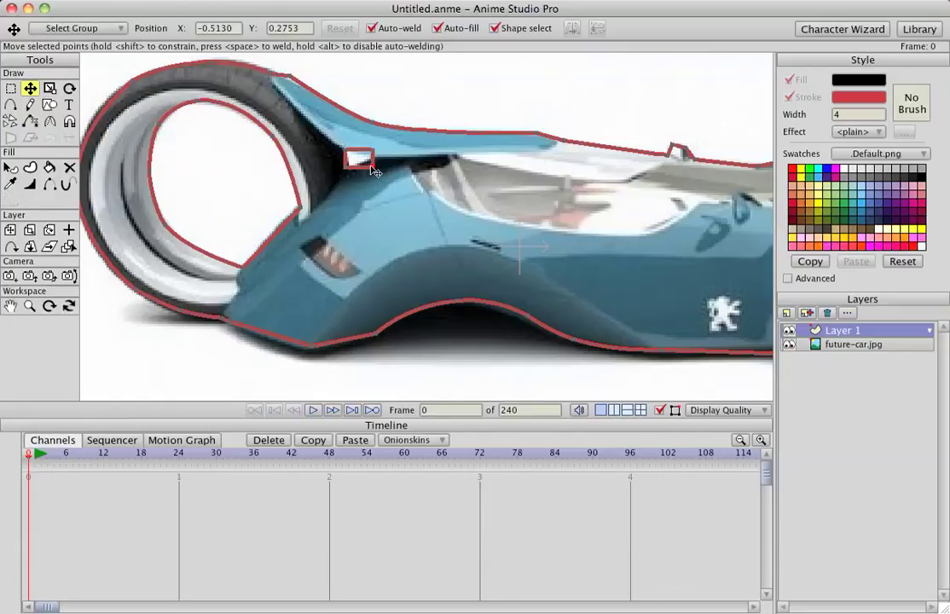
key(Delete)
drag(373, 152, 342, 150)
Create a filled shape from all the outlines on Layer 1, leaving the wheel opening and the small gap as holes.
scroll(350, 162, down, 5)
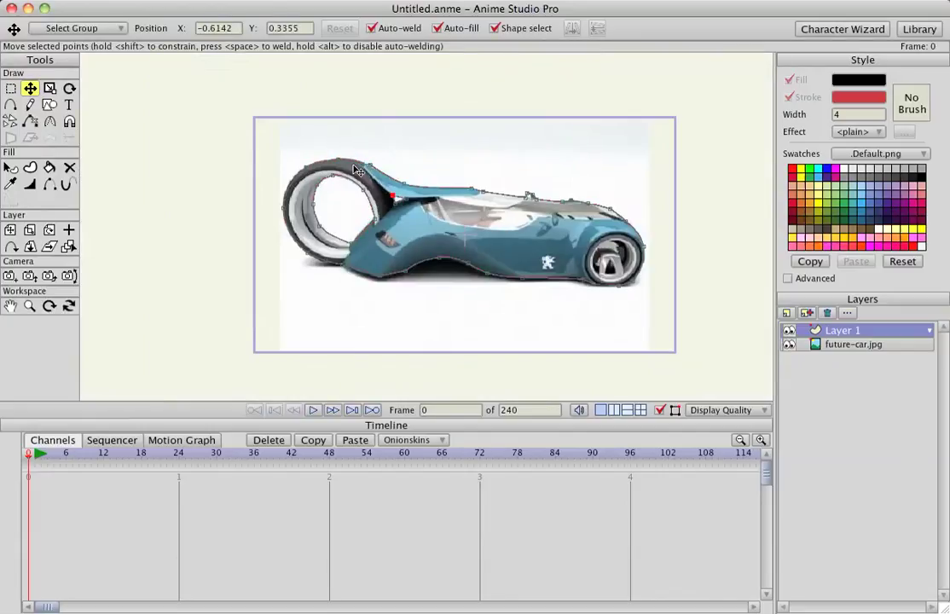
scroll(351, 162, up, 3)
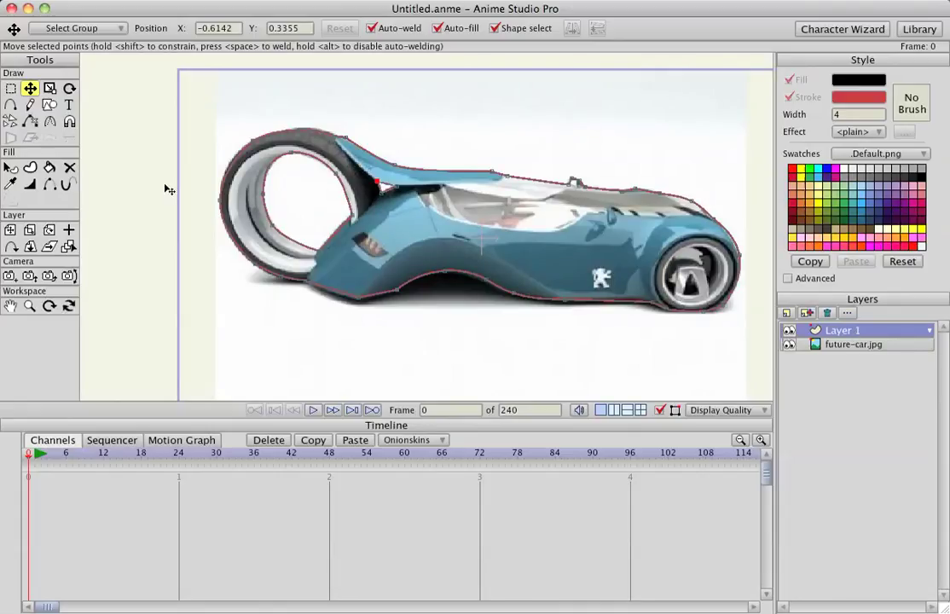
click(30, 168)
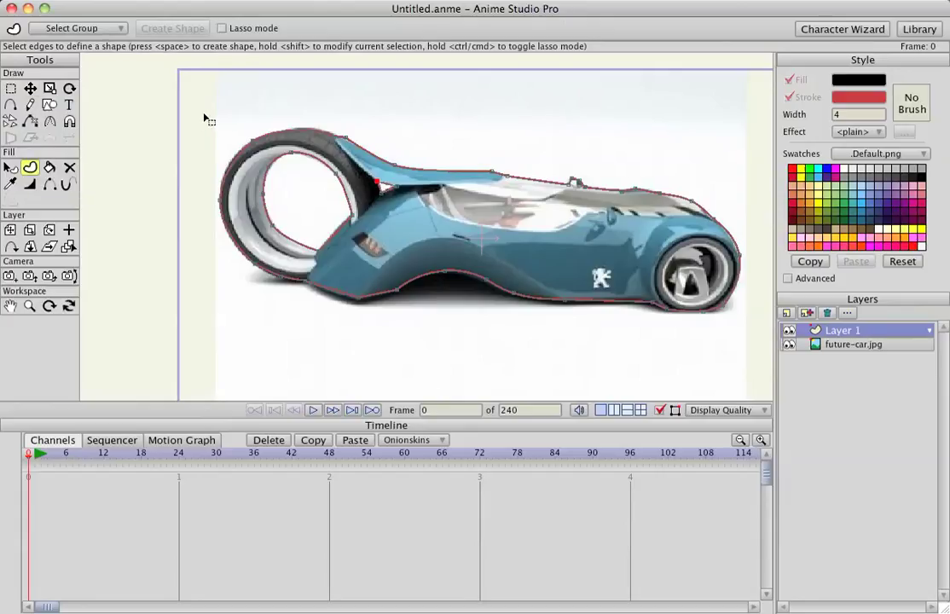
drag(202, 115, 759, 361)
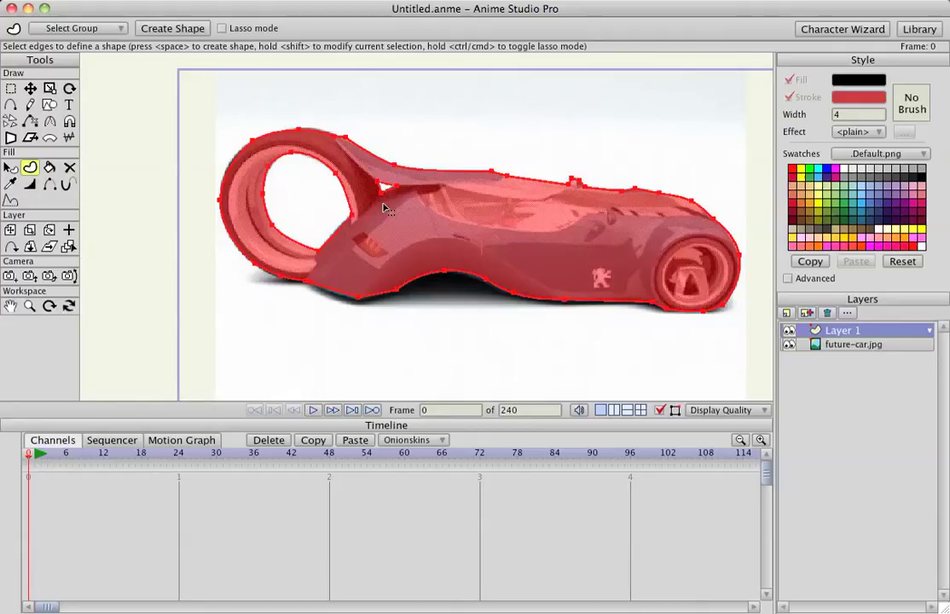
key(space)
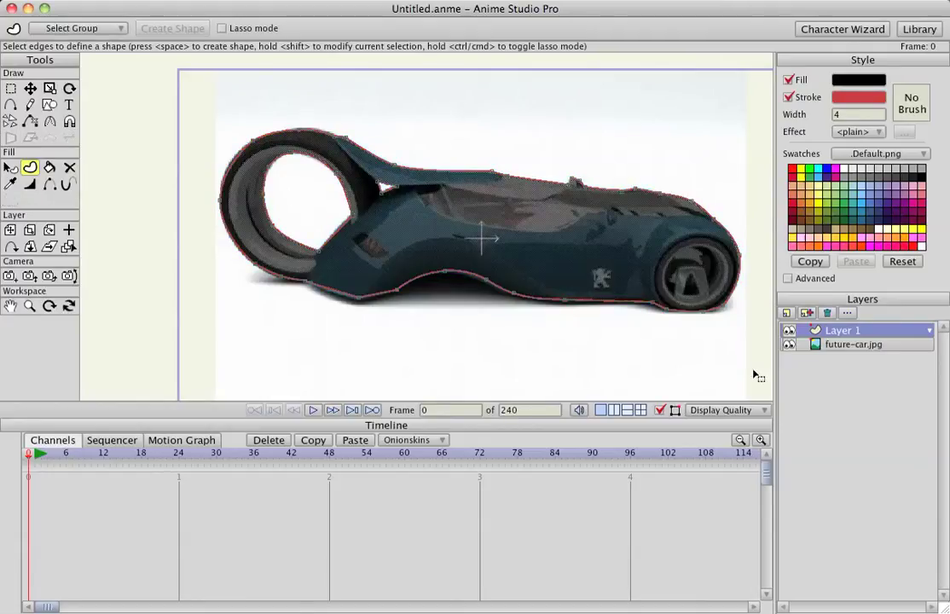
click(828, 344)
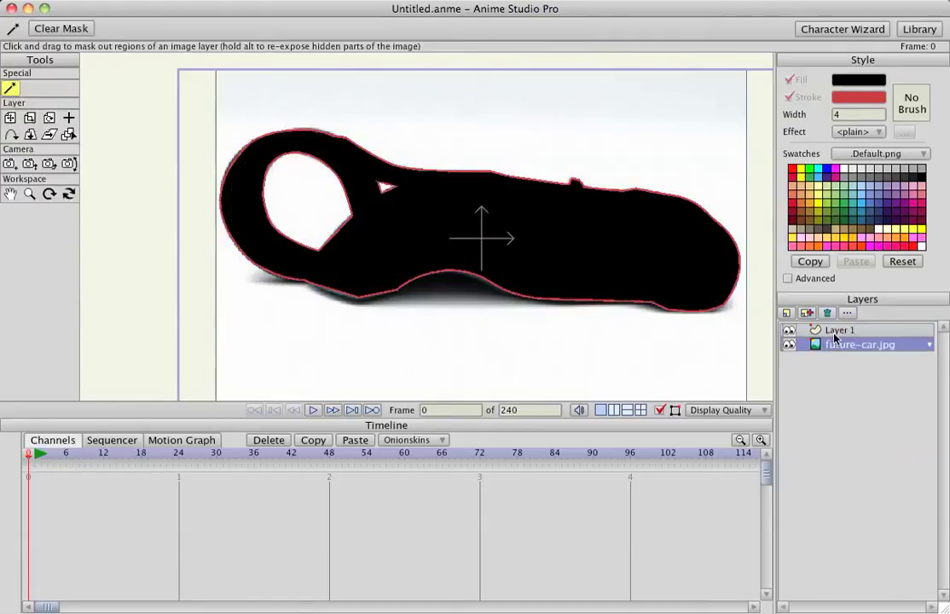
click(826, 332)
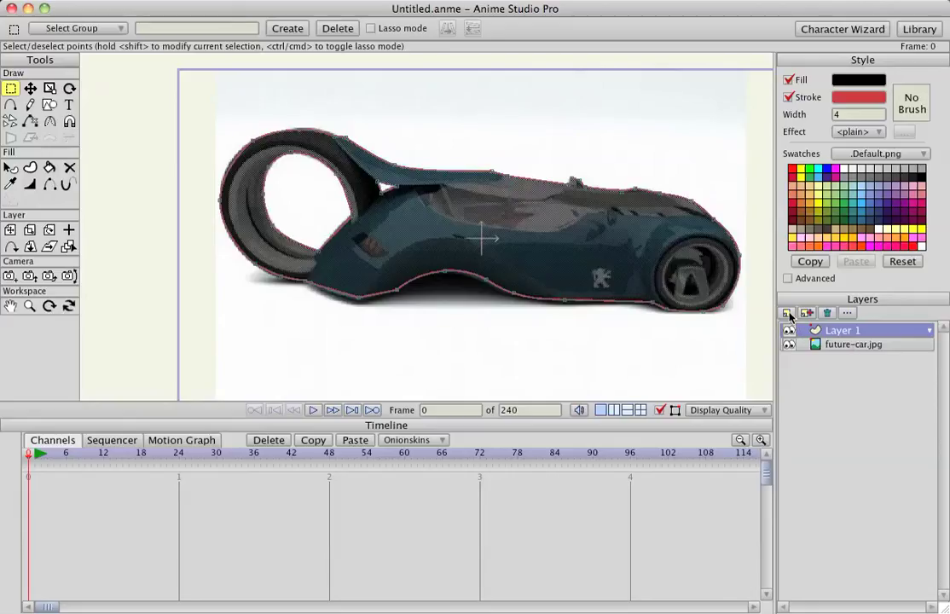
Create a new group layer and move Layer 1 and future-car.jpg into it.
click(787, 313)
click(832, 347)
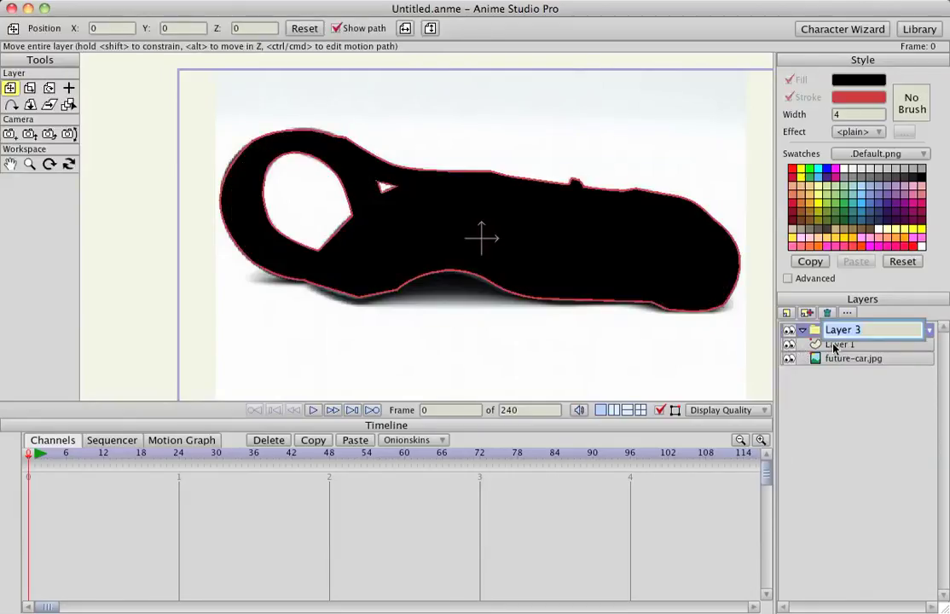
click(842, 345)
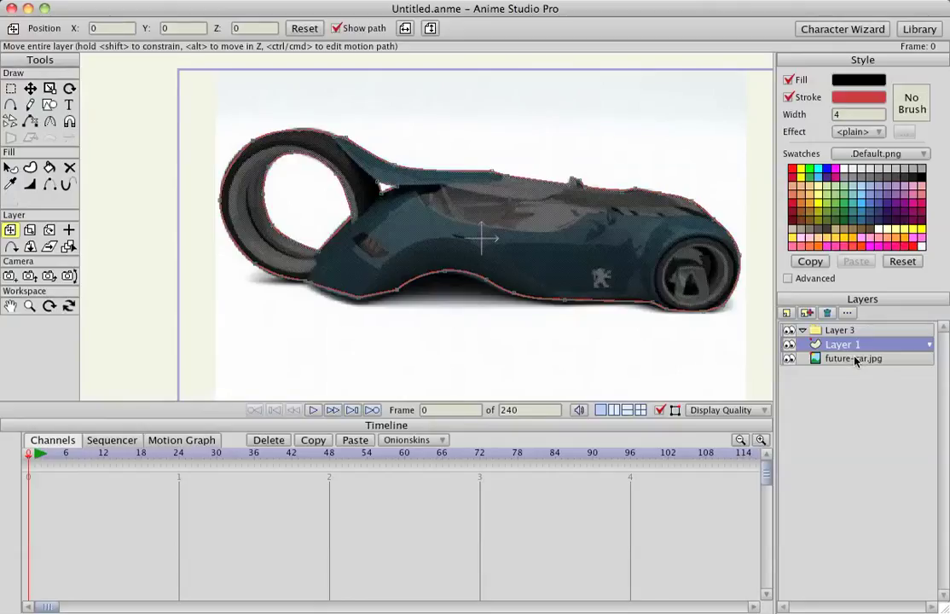
shift+click(855, 362)
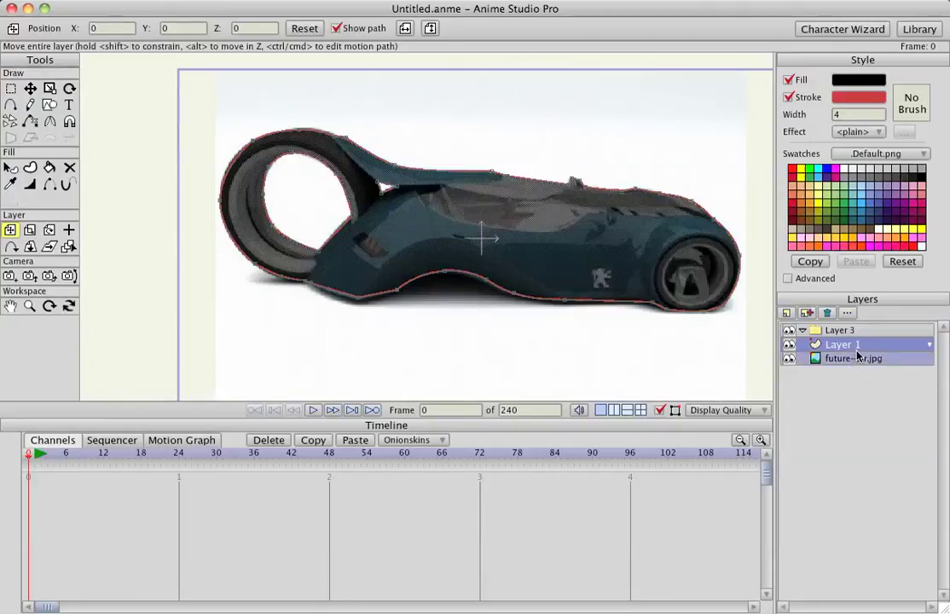
drag(858, 347, 854, 338)
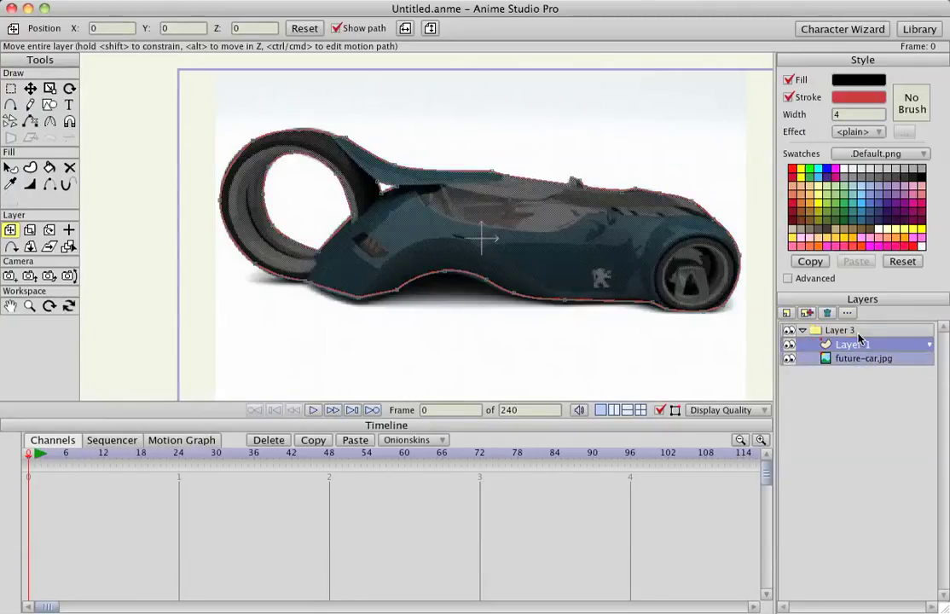
Set the group mask of the Layer 3 group to Hide all.
double_click(854, 332)
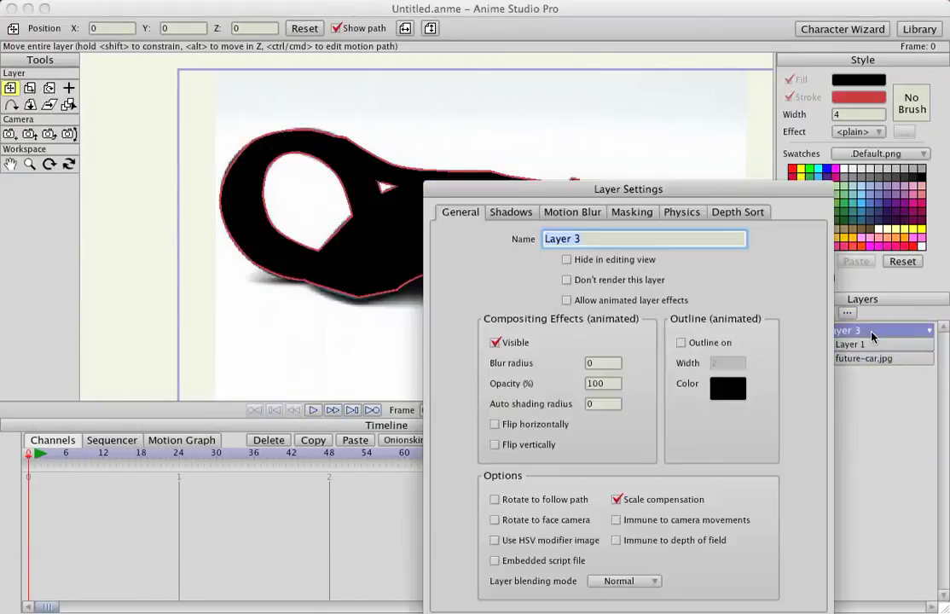
click(631, 213)
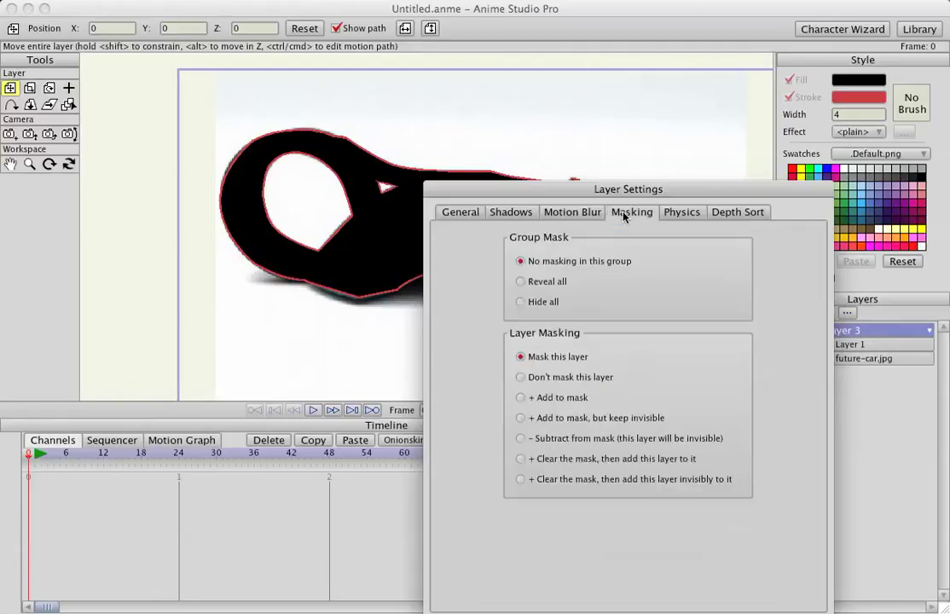
click(521, 301)
click(729, 599)
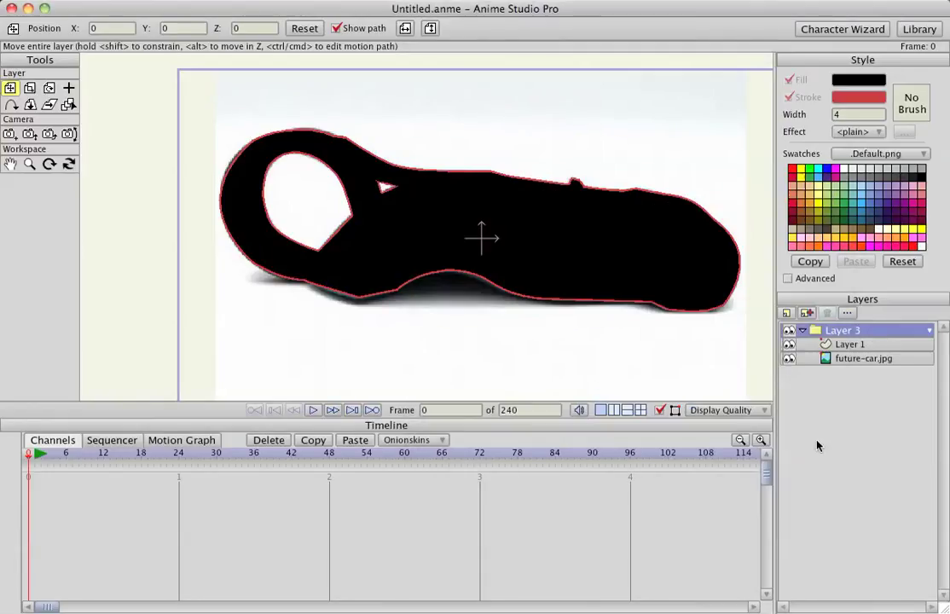
Place Layer 1 below future-car.jpg inside the group and inspect the masked car's edges.
drag(808, 344, 873, 361)
click(870, 344)
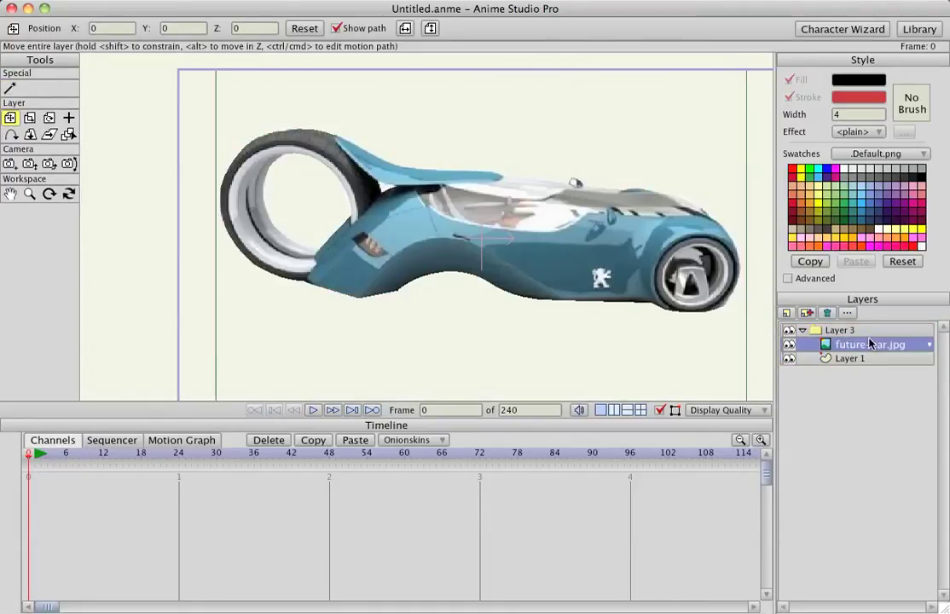
click(847, 360)
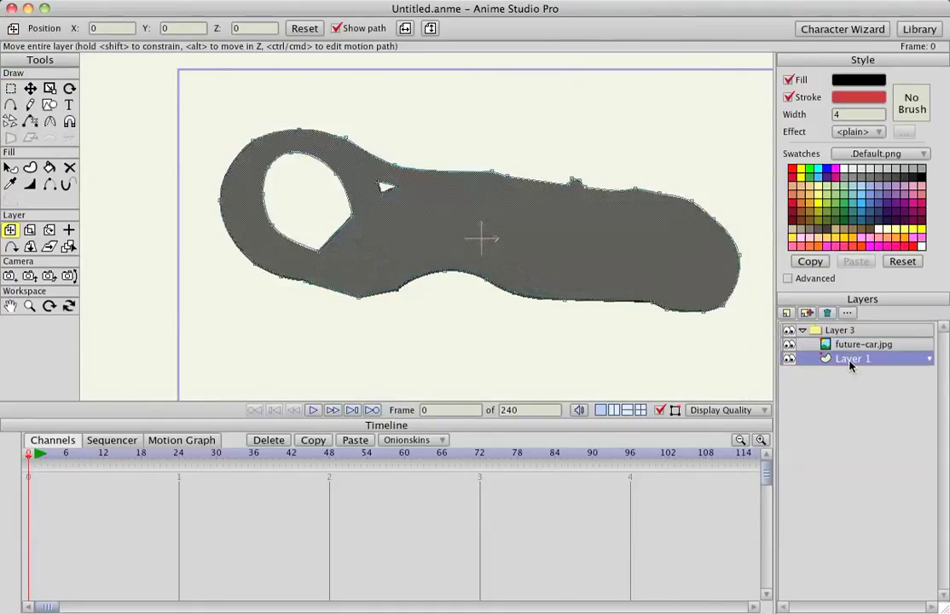
click(858, 346)
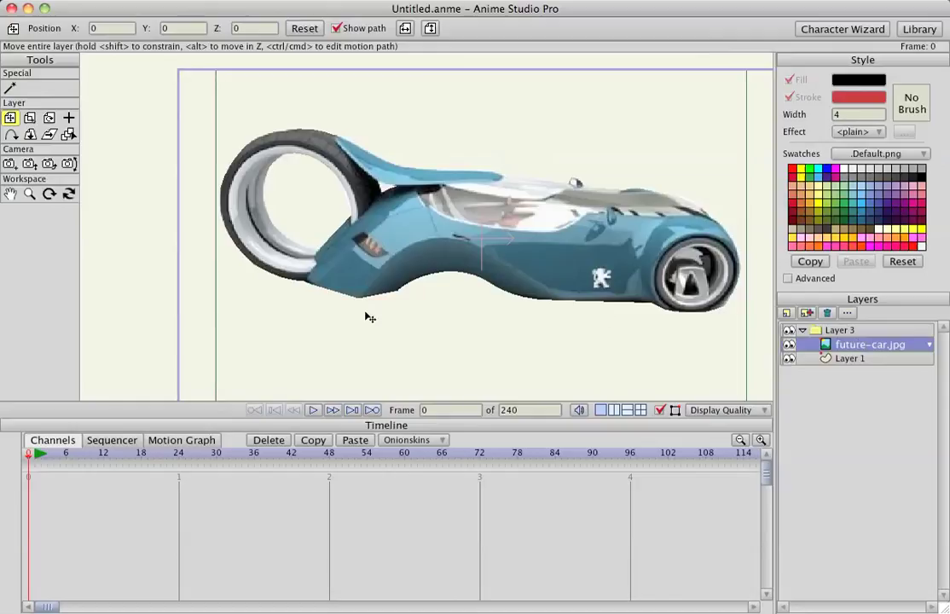
scroll(462, 316, down, 2)
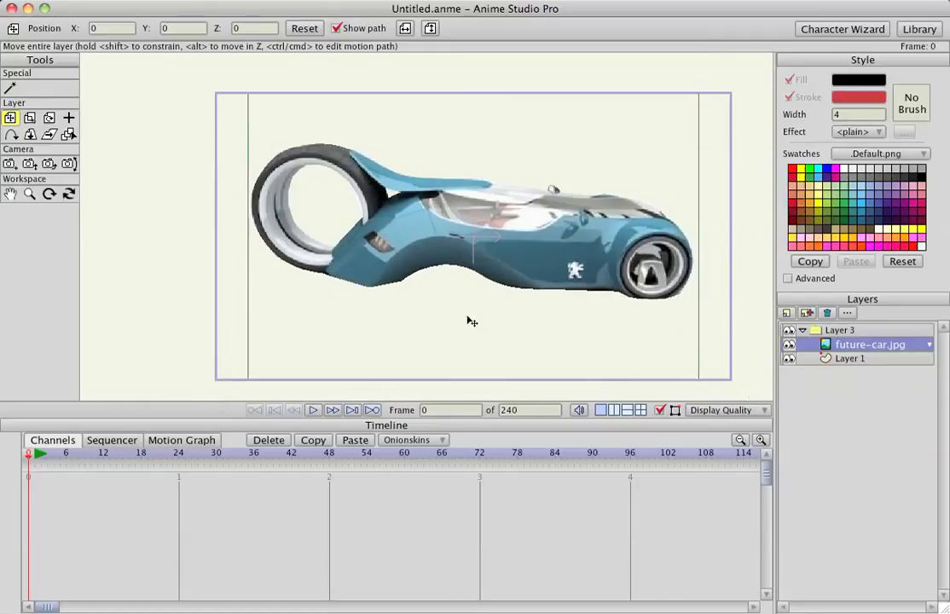
scroll(494, 314, up, 3)
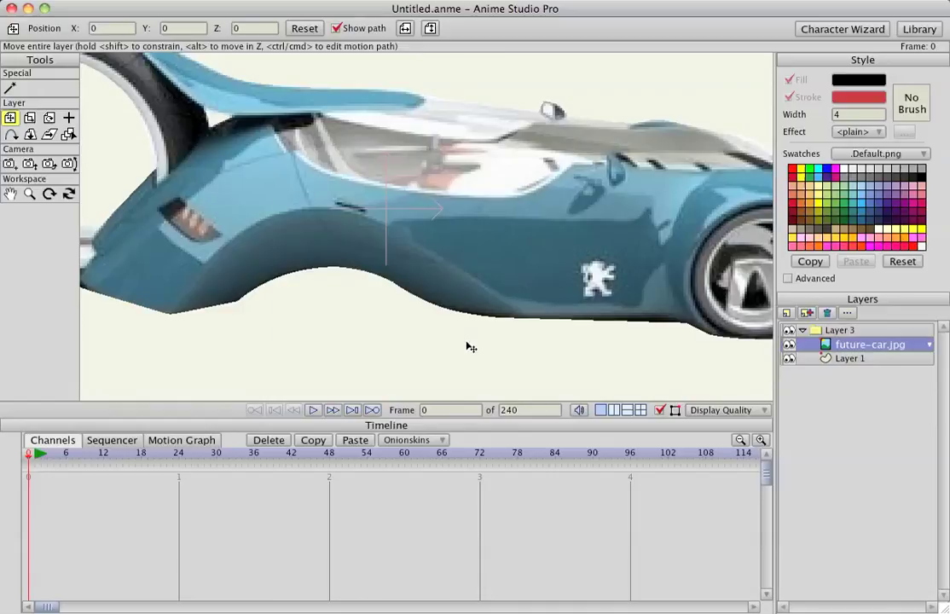
Preview a render of the masked car, and shift two Layer 1 points along the body's underside to fit the mask more closely.
key(super+r)
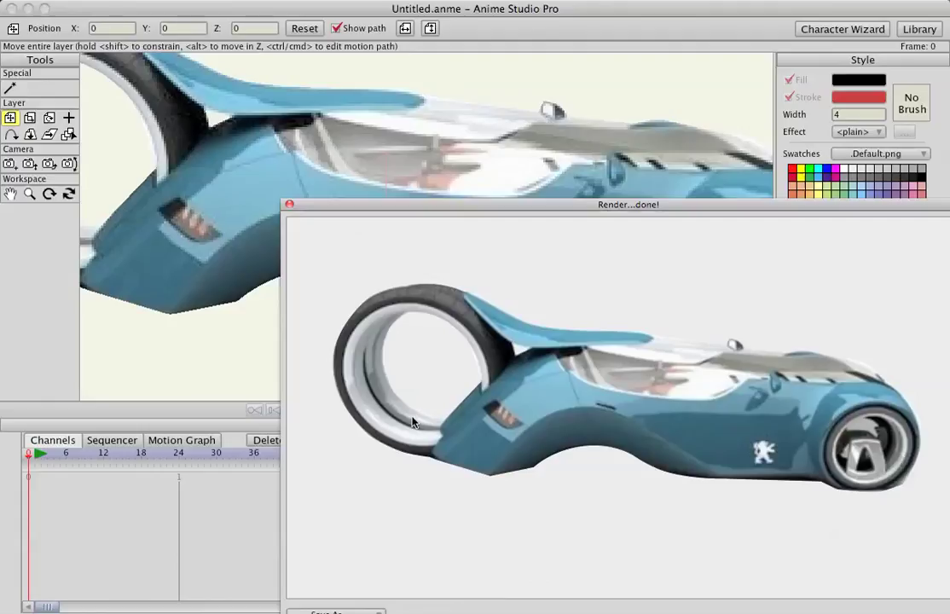
click(289, 205)
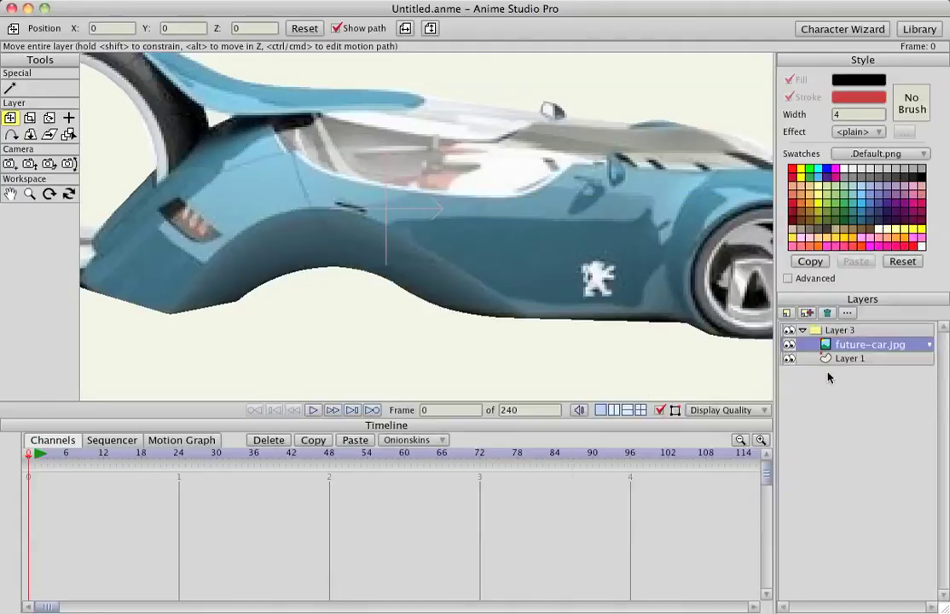
click(852, 358)
click(399, 281)
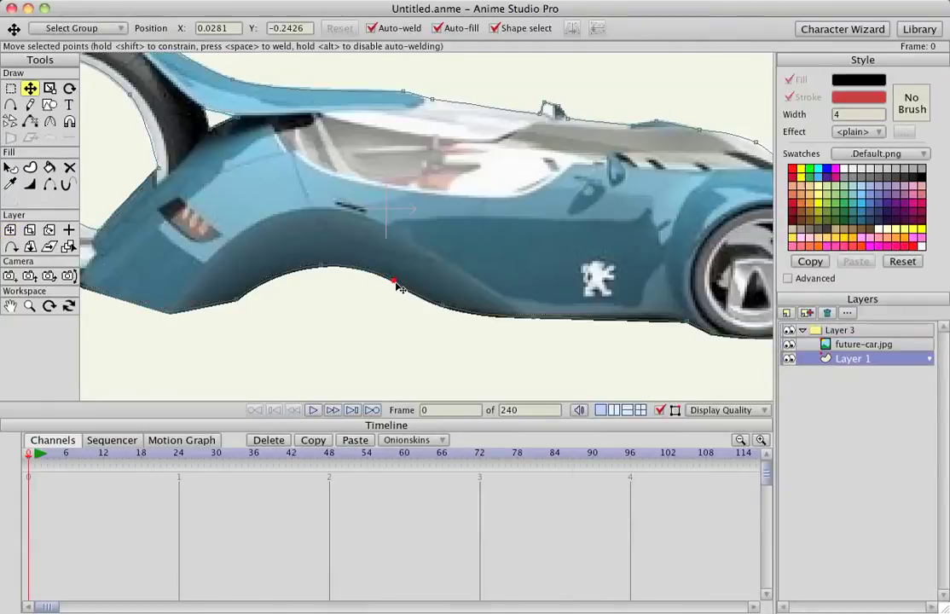
mouse_move(399, 281)
mouse_down()
mouse_move(379, 255)
mouse_move(402, 224)
mouse_move(386, 284)
mouse_up()
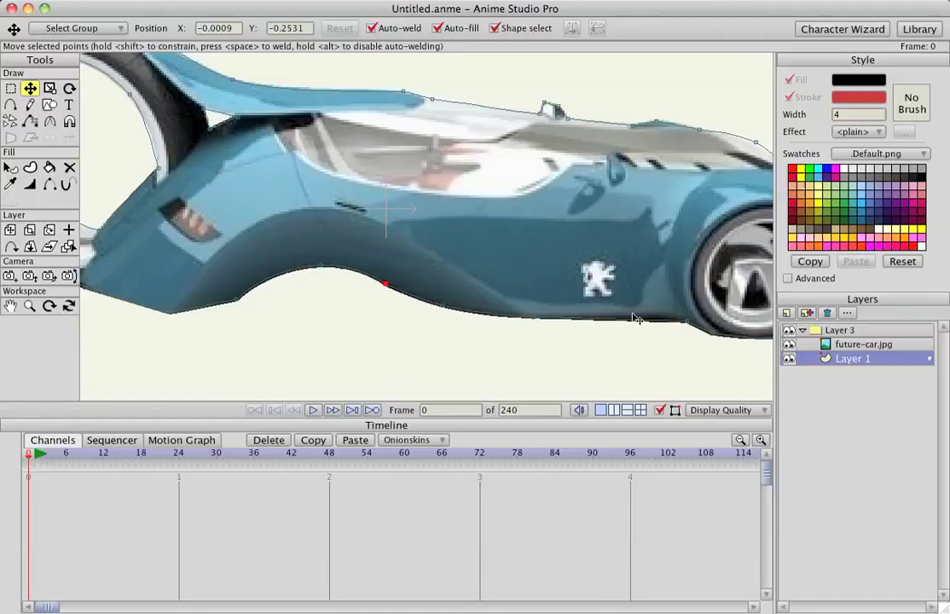
drag(693, 326, 678, 315)
Refine the Layer 1 mask points beneath the front wheel and render the frame to check the cutout.
drag(635, 348, 517, 352)
drag(595, 335, 603, 340)
click(660, 341)
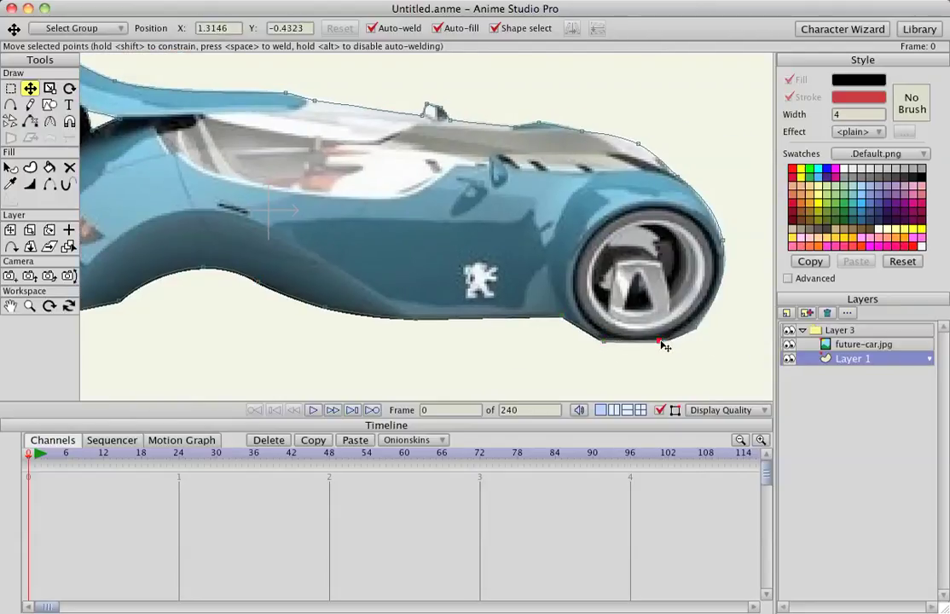
key(c)
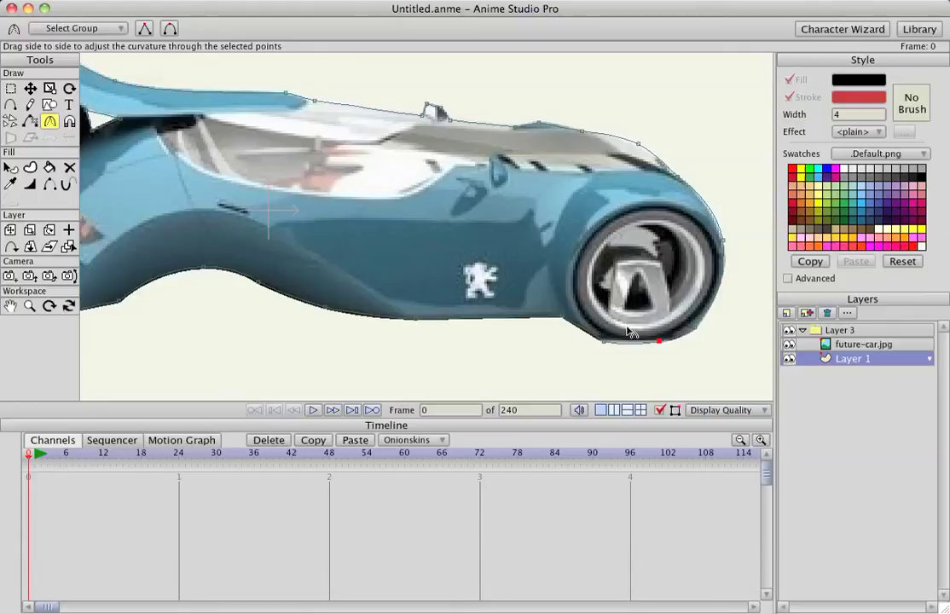
scroll(353, 253, down, 1)
scroll(396, 294, down, 1)
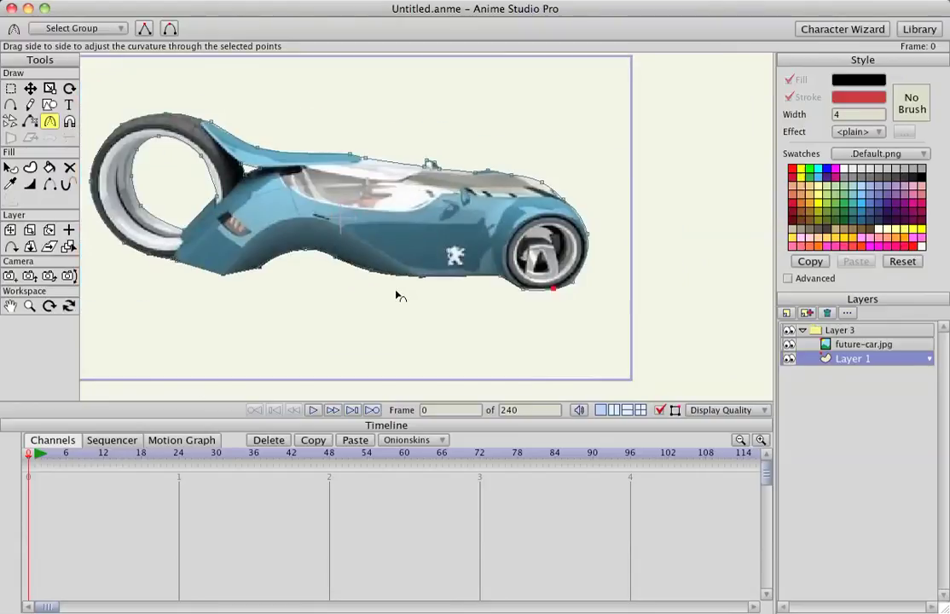
key(super+r)
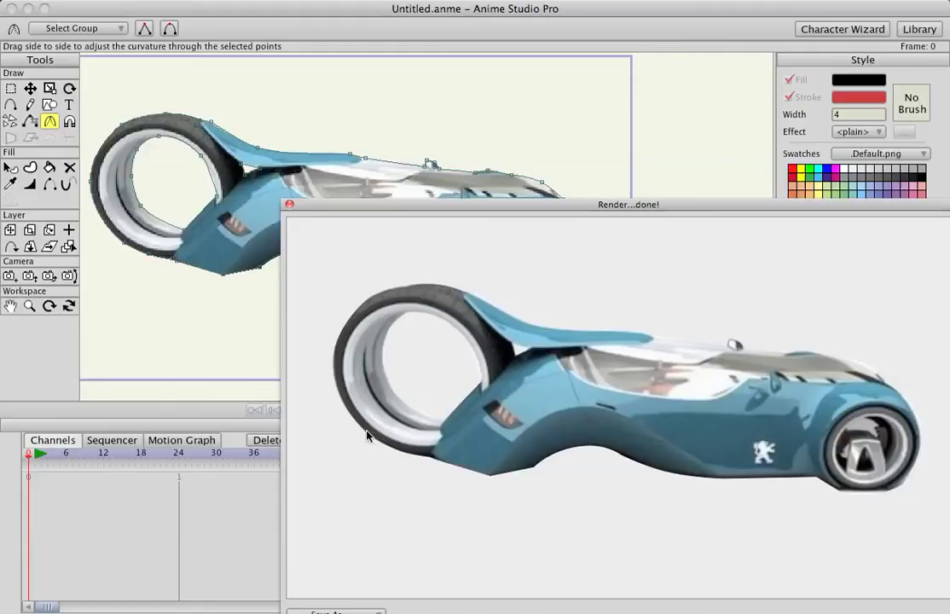
click(289, 207)
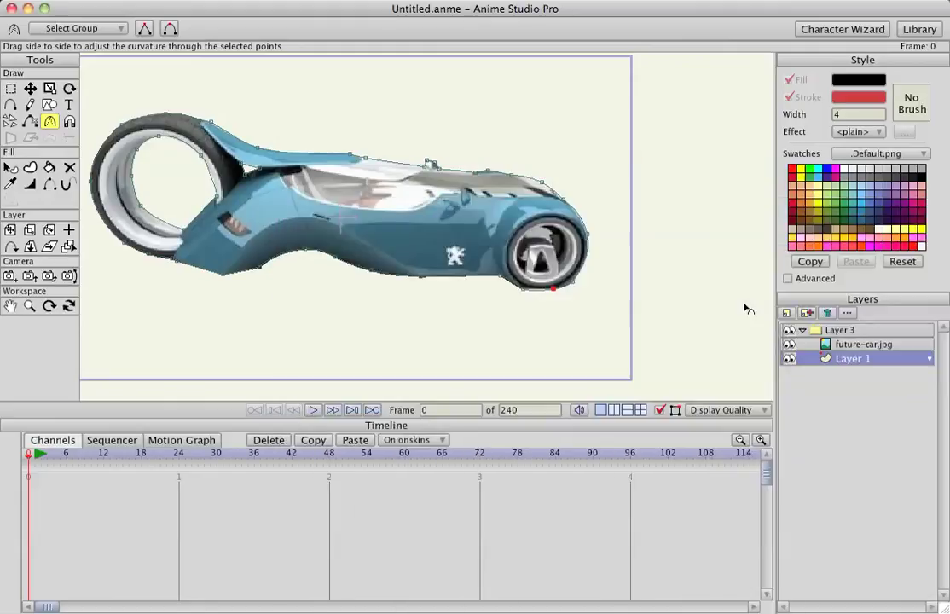
Collapse the Layer 3 group and move the whole car outside the left edge of the camera frame at frame 0.
click(801, 331)
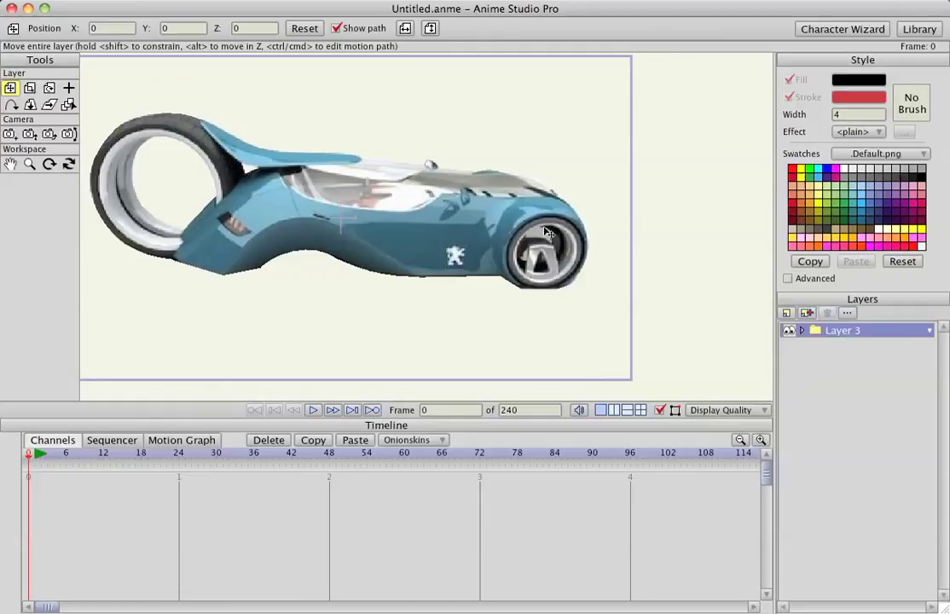
drag(456, 243, 264, 274)
scroll(285, 290, up, 4)
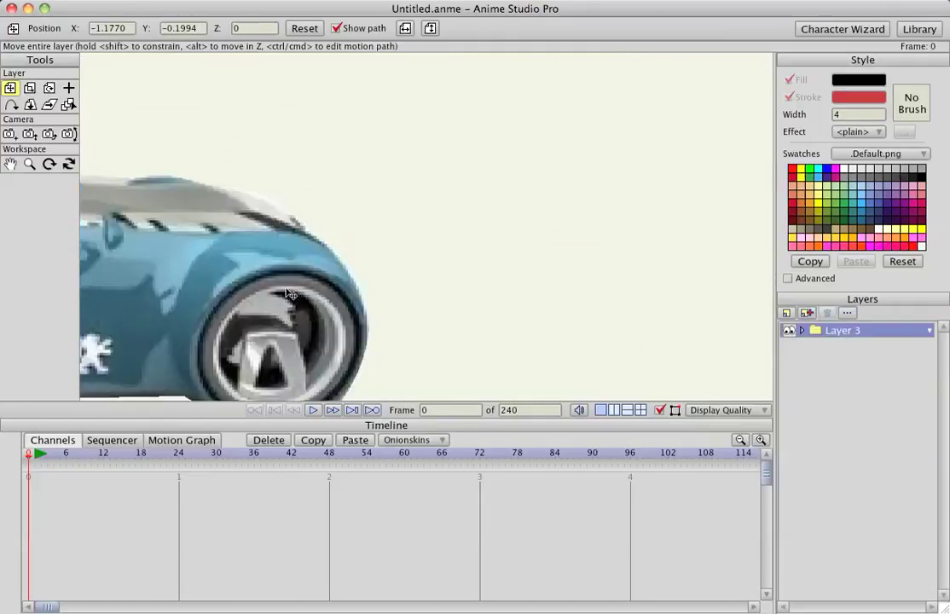
scroll(286, 290, down, 10)
scroll(287, 291, up, 4)
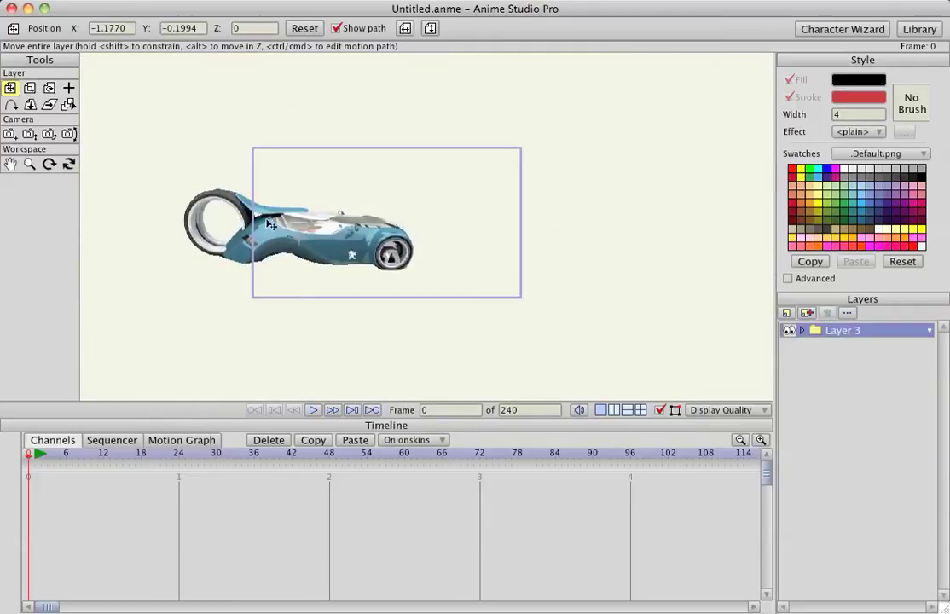
drag(288, 197, 116, 205)
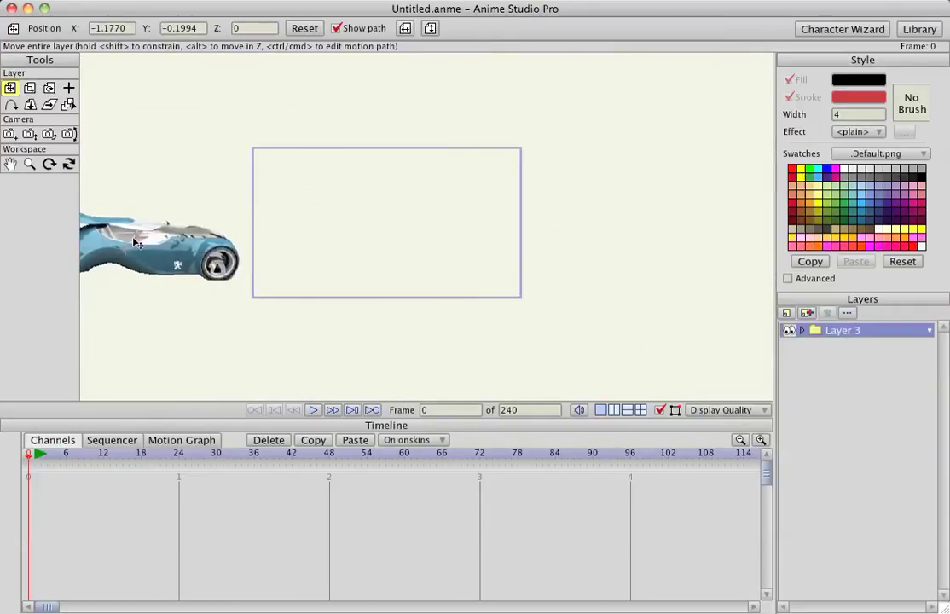
At frame 2, move Layer 3 across the camera frame to about X 2.67, Y -0.33, and play the animation.
click(38, 461)
drag(104, 229, 584, 262)
key(space)
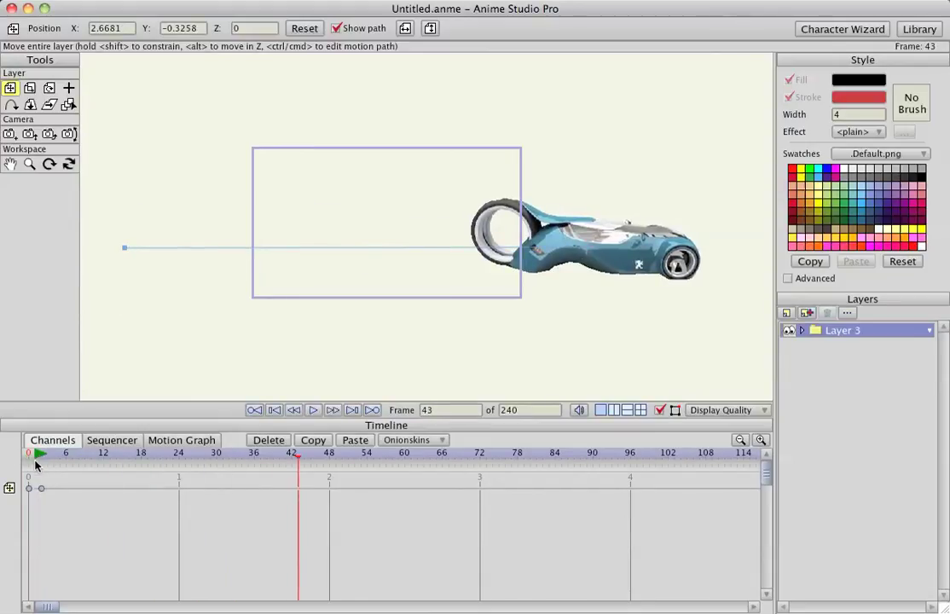
Move the car's second position keyframe to about frame 34 and play the slowed animation from the start.
click(47, 453)
drag(41, 488, 243, 489)
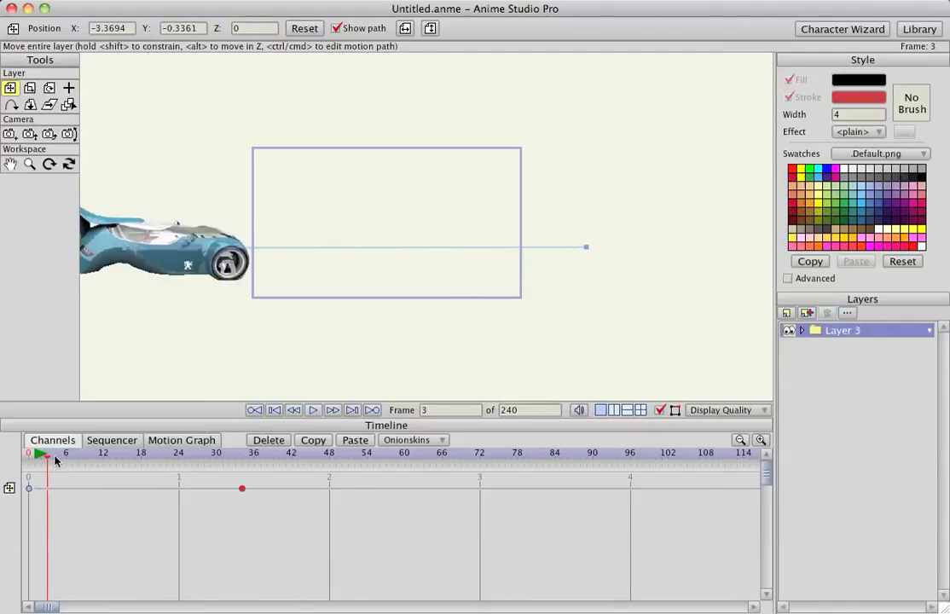
click(29, 458)
key(space)
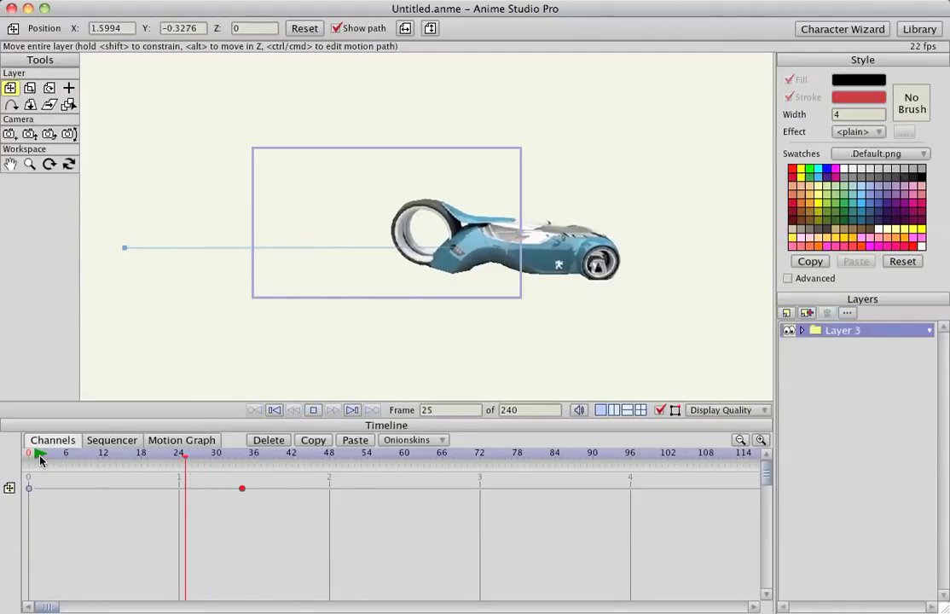
key(space)
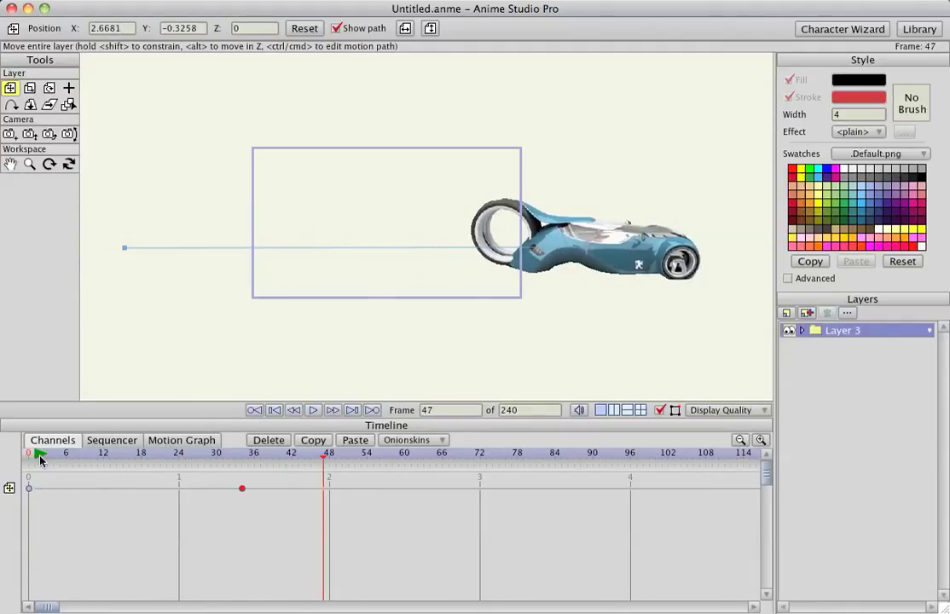